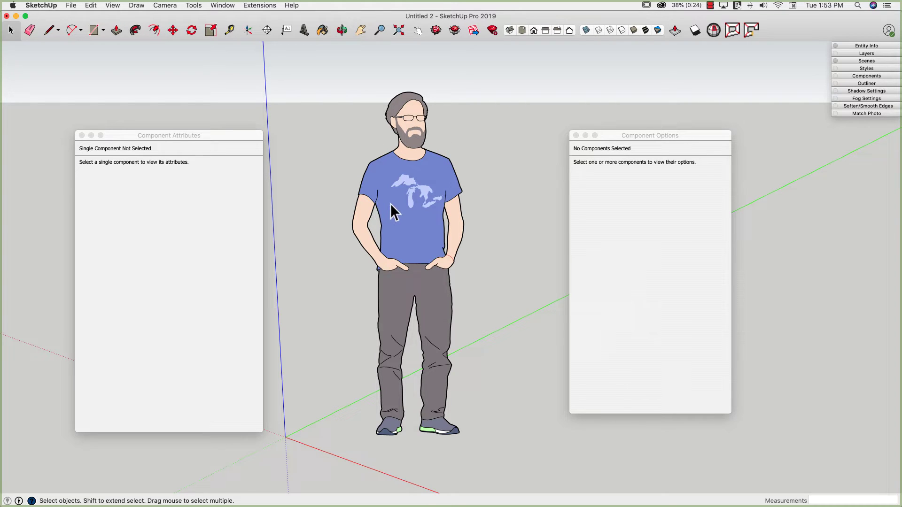
Select the standing man component so that its attributes and options are loaded for editing.
{"action": "left_click", "coordinate": [412, 185]}
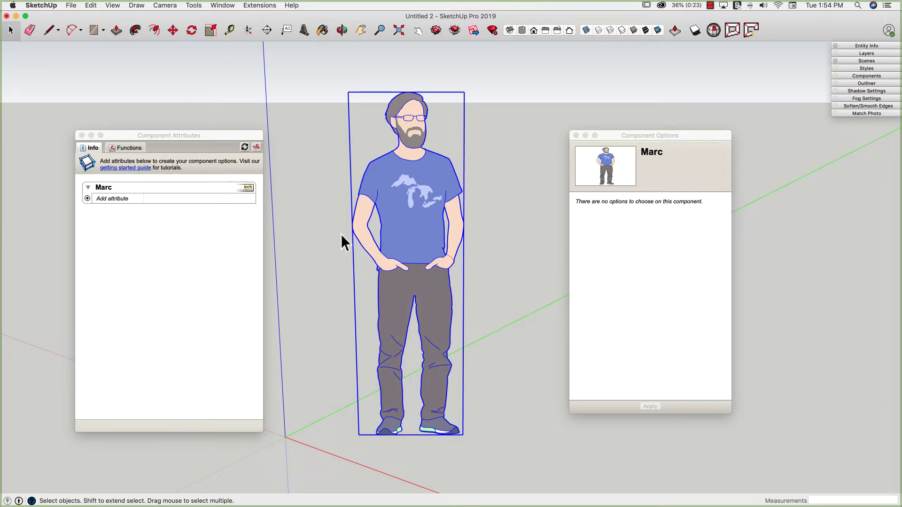
{"action": "middle_click_drag", "start_coordinate": [342, 236], "coordinate": [527, 258]}
{"action": "middle_click_drag", "start_coordinate": [358, 306], "coordinate": [588, 306]}
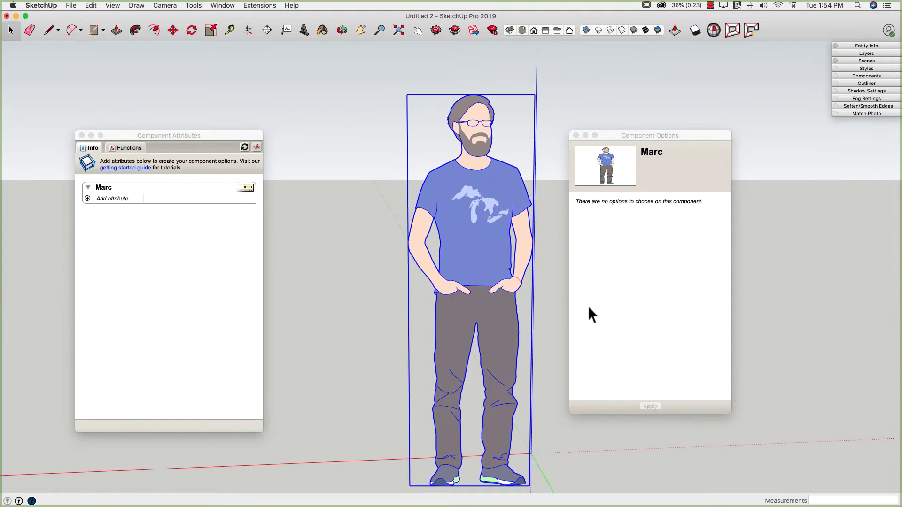
{"action": "scroll", "coordinate": [410, 284], "scroll_direction": "down", "scroll_amount": 5}
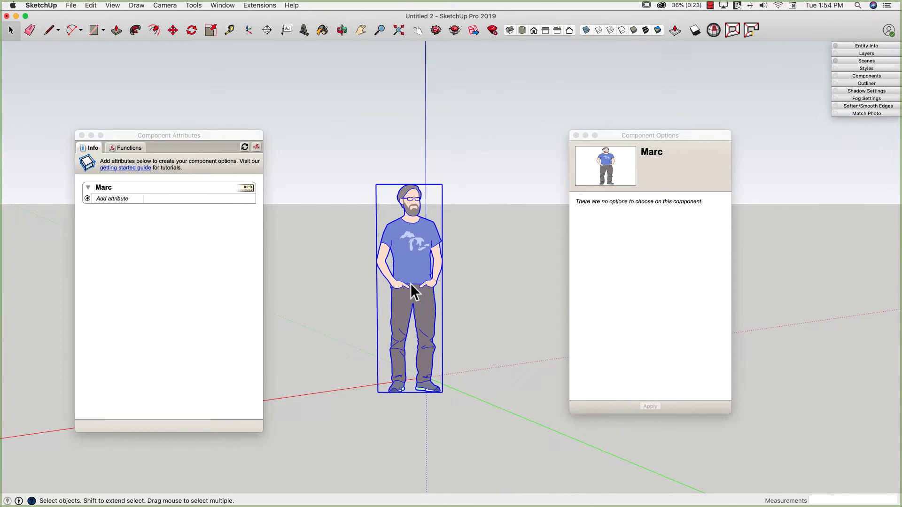
{"action": "middle_click_drag", "start_coordinate": [410, 283], "coordinate": [410, 283]}
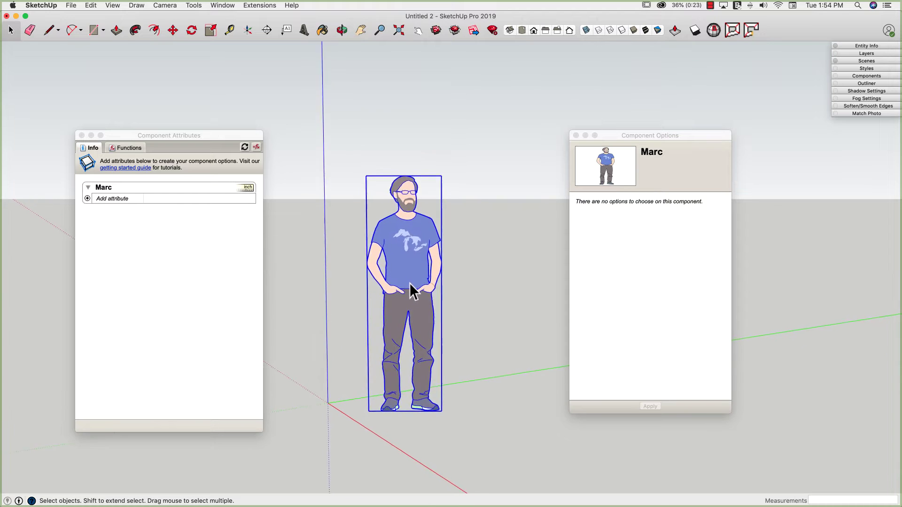
{"action": "scroll", "coordinate": [409, 284], "scroll_direction": "up", "scroll_amount": 5}
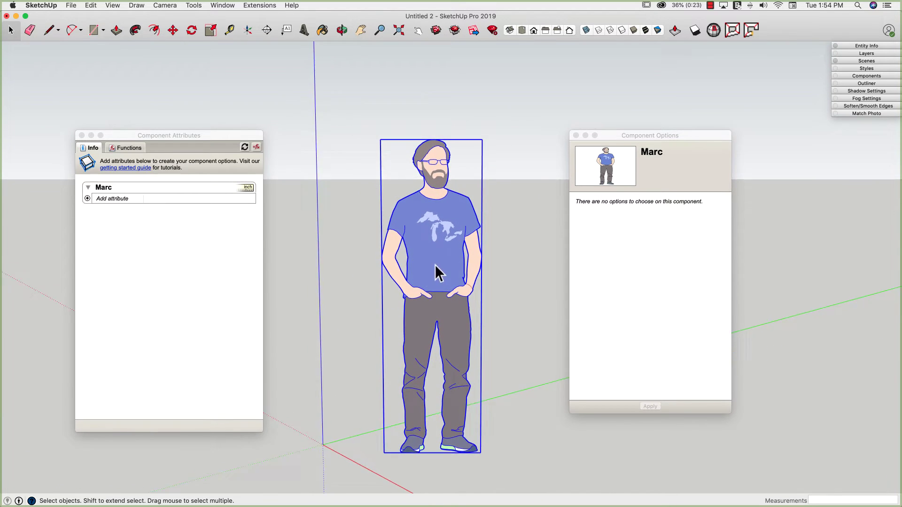
{"action": "scroll", "coordinate": [417, 250], "scroll_direction": "up", "scroll_amount": 3}
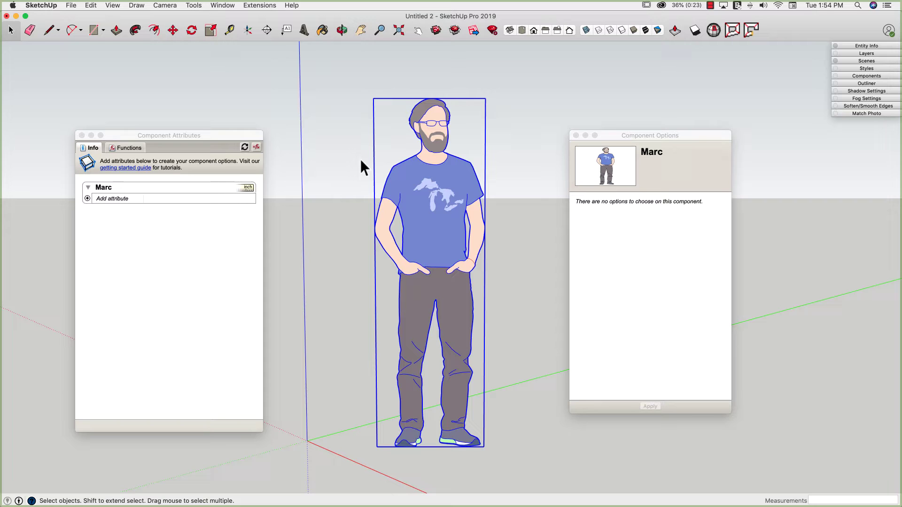
{"action": "middle_click_drag", "start_coordinate": [346, 179], "coordinate": [358, 119]}
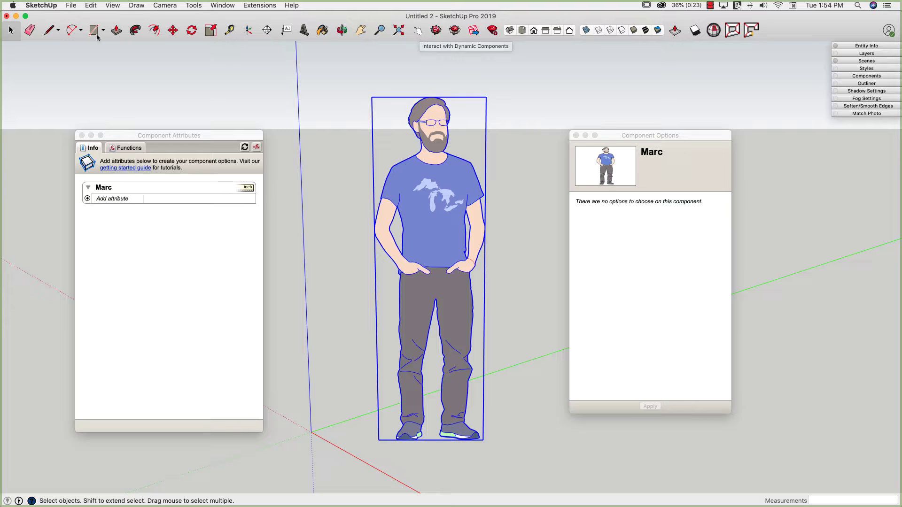
{"action": "left_click", "coordinate": [419, 32]}
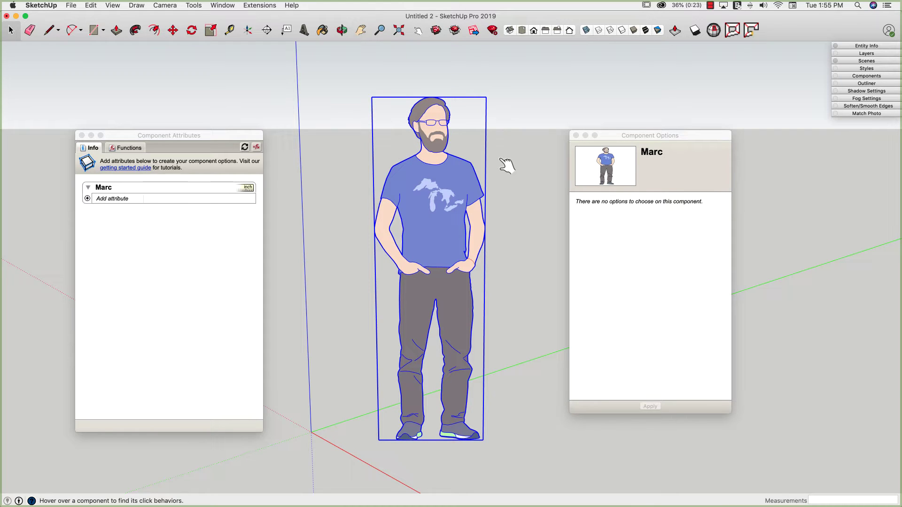
{"action": "key", "text": "space"}
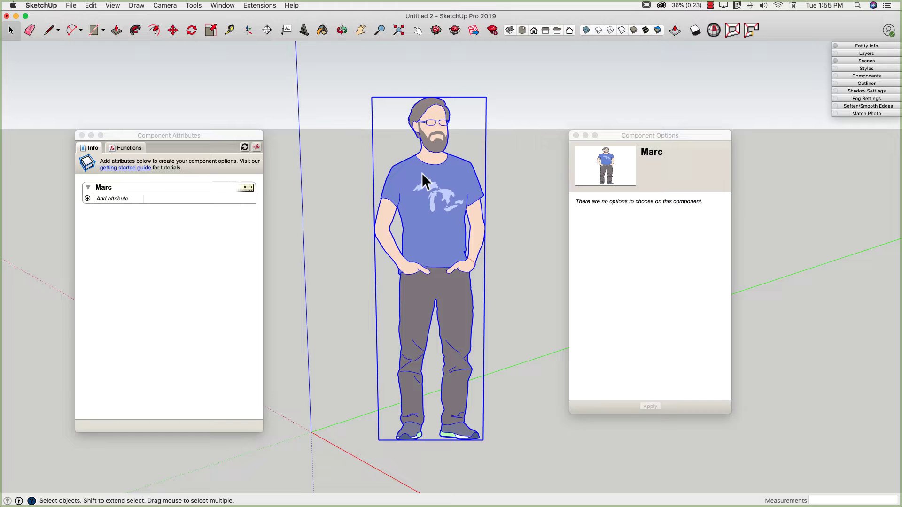
Add the Hidden behavior attribute to the standing man component.
{"action": "left_click", "coordinate": [87, 199]}
{"action": "left_click", "coordinate": [87, 199]}
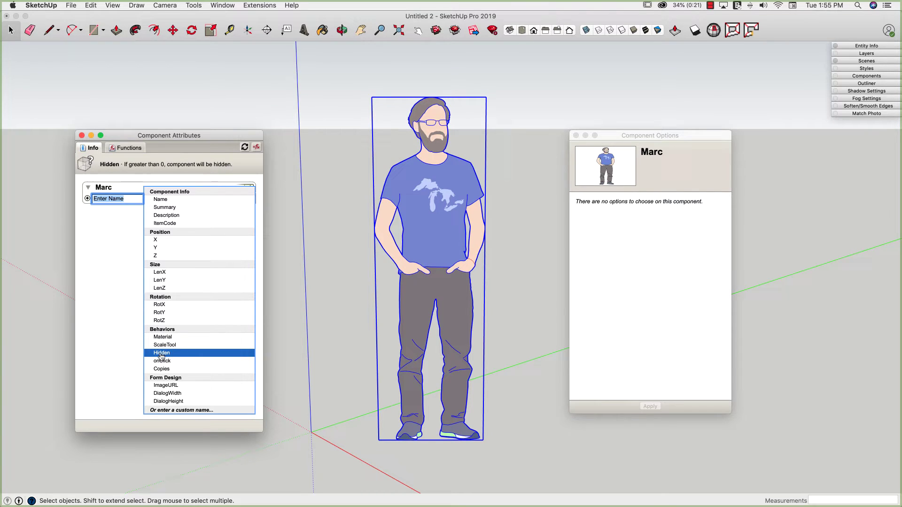
{"action": "left_click", "coordinate": [175, 355]}
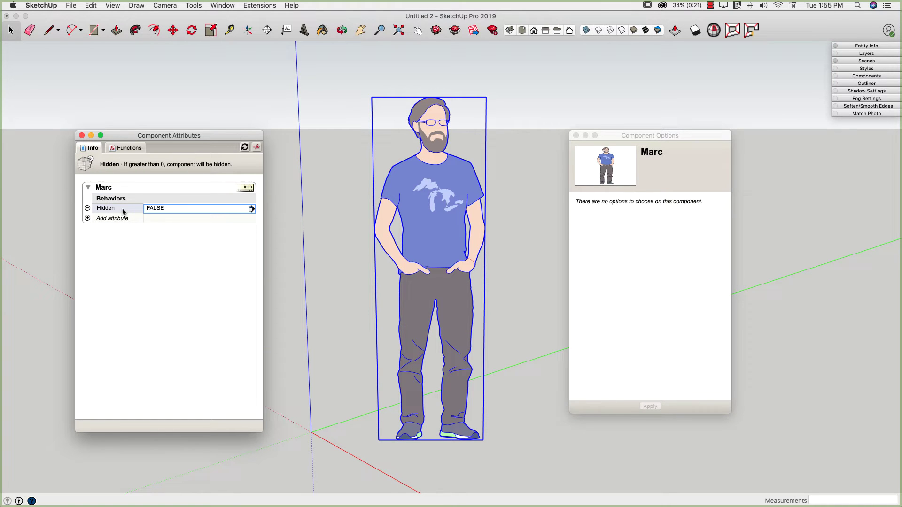
Try out the Hidden attribute by setting it to TRUE and back to FALSE.
{"action": "left_click", "coordinate": [168, 208]}
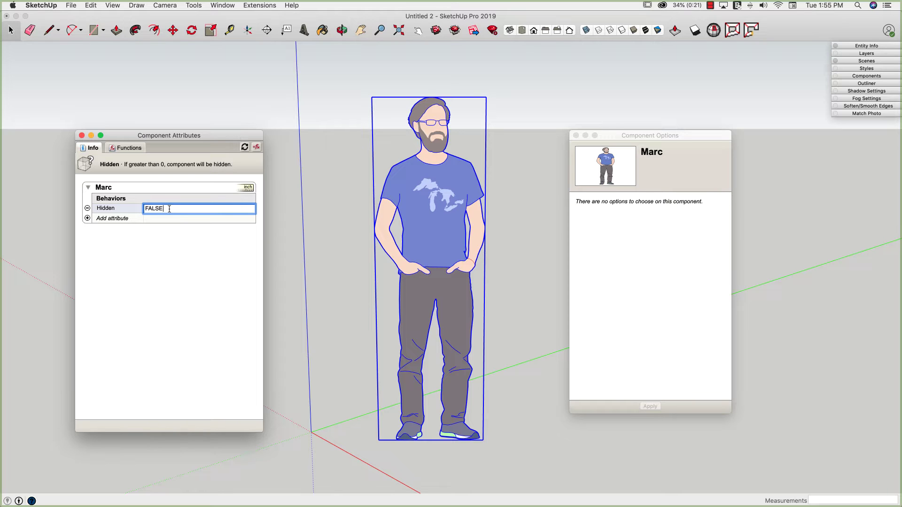
{"action": "double_click", "coordinate": [169, 210]}
{"action": "type", "text": "True"}
{"action": "key", "text": "Return"}
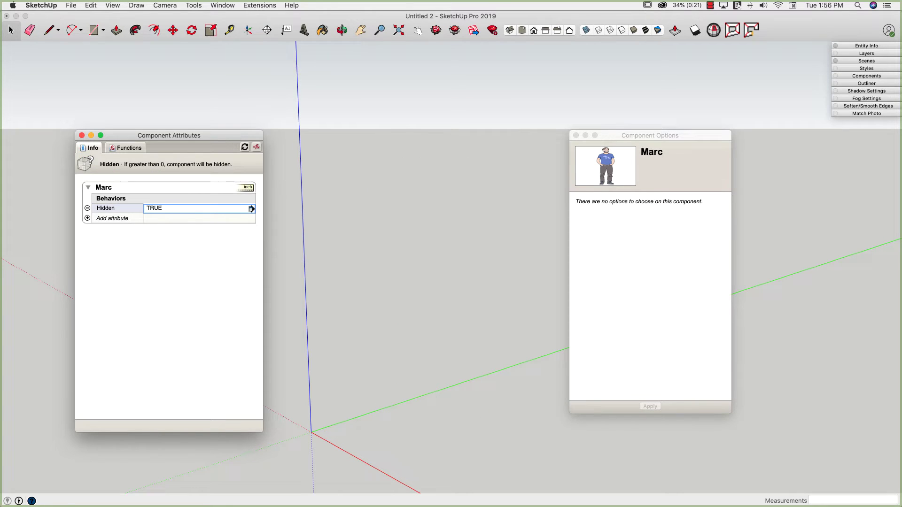
{"action": "left_click", "coordinate": [160, 209]}
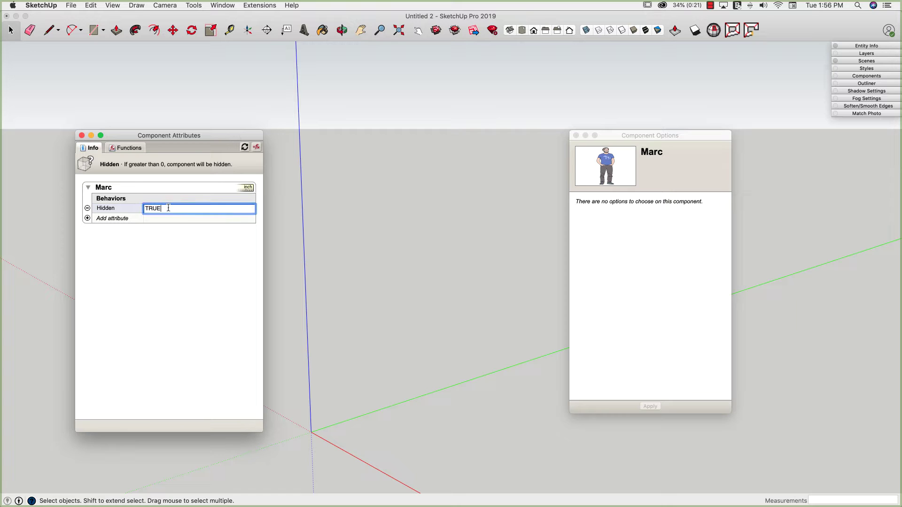
{"action": "left_click_drag", "start_coordinate": [169, 208], "coordinate": [127, 205]}
{"action": "type", "text": "False"}
{"action": "key", "text": "Return"}
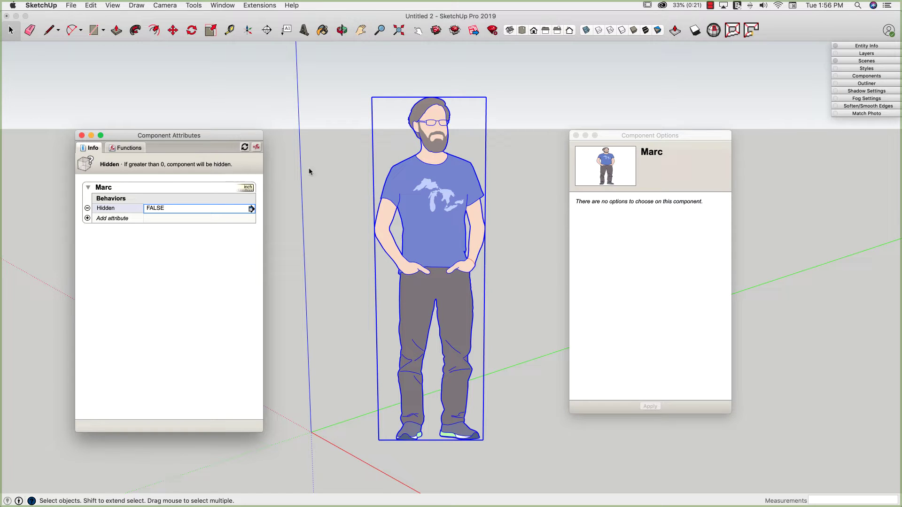
Add an onClick behavior attribute to the man component with the script SET("Hidden",True,False).
{"action": "left_click", "coordinate": [87, 219]}
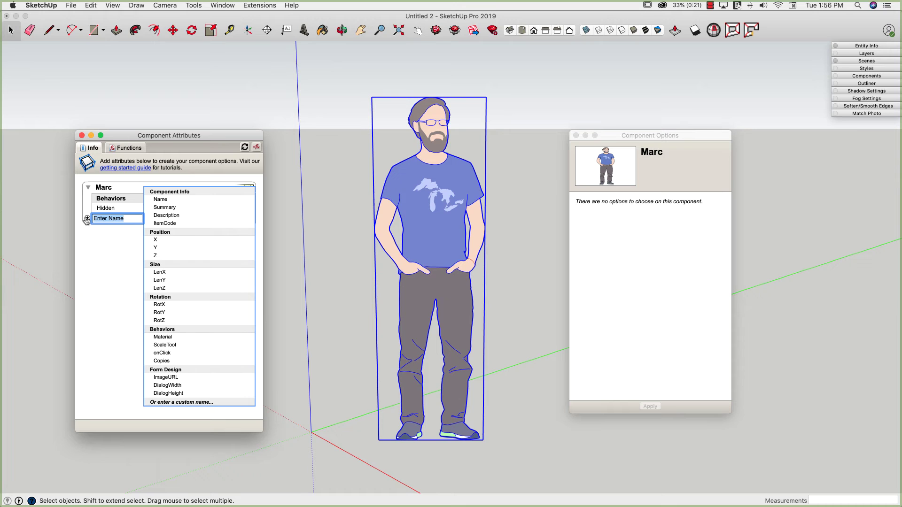
{"action": "left_click", "coordinate": [158, 355]}
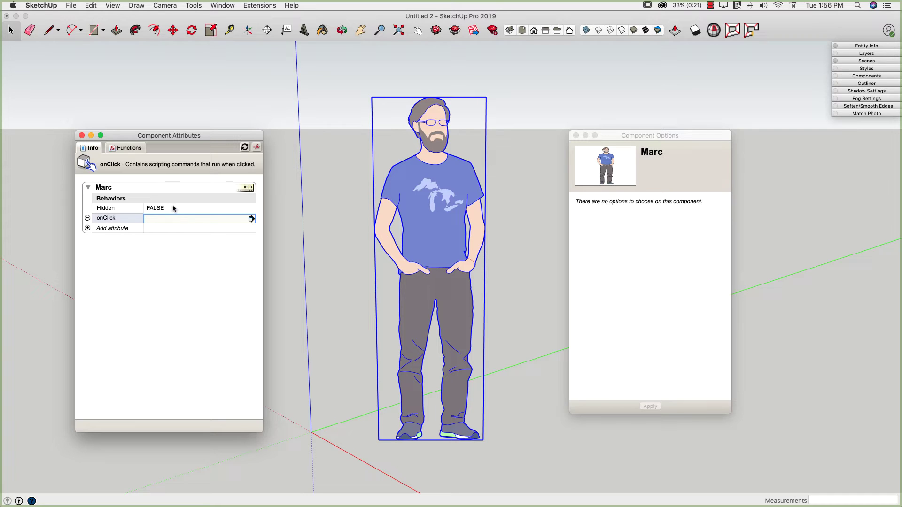
{"action": "left_click", "coordinate": [151, 220]}
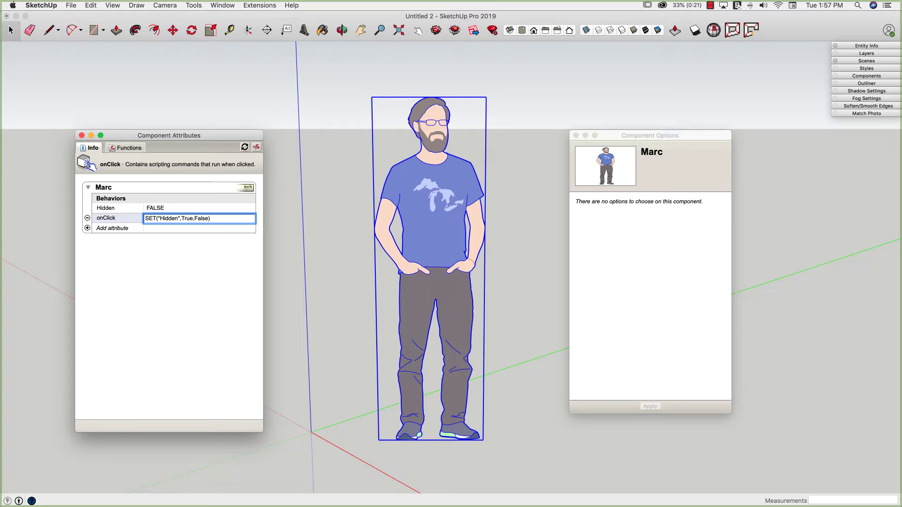
{"action": "key", "text": "Return"}
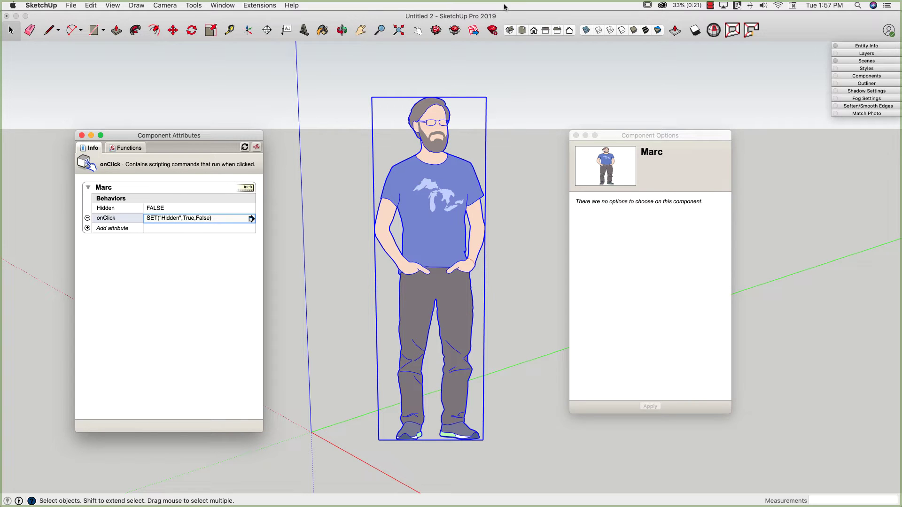
Test the onClick behavior with the Interact tool by toggling the man component between hidden and shown several times.
{"action": "left_click", "coordinate": [418, 30]}
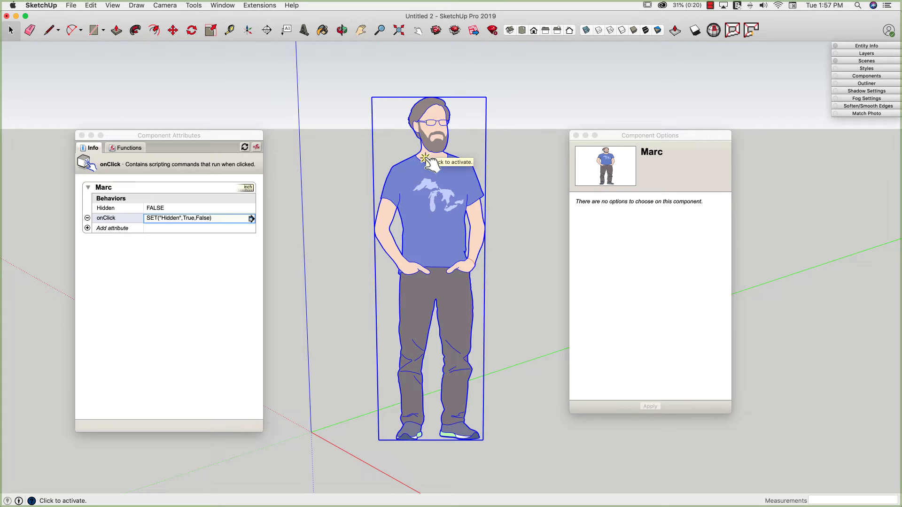
{"action": "left_click", "coordinate": [422, 171]}
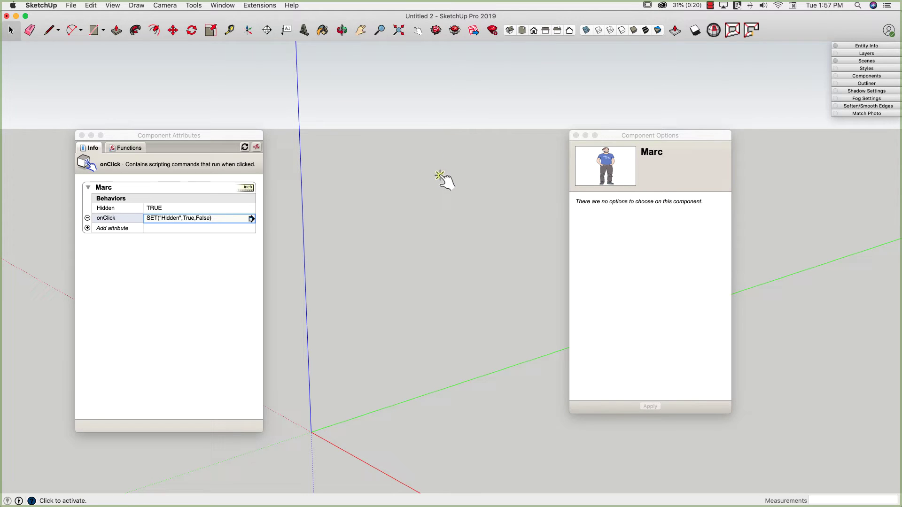
{"action": "left_click", "coordinate": [437, 195]}
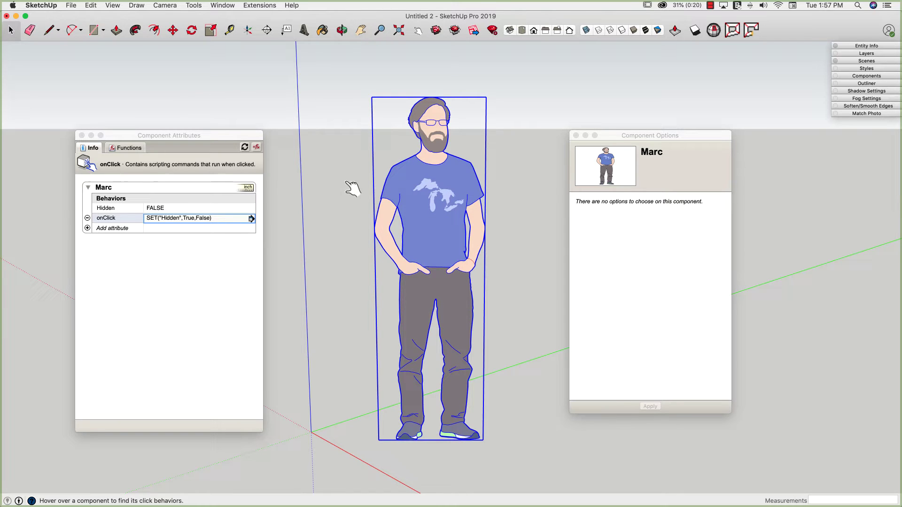
{"action": "left_click", "coordinate": [420, 188]}
{"action": "left_click", "coordinate": [428, 194]}
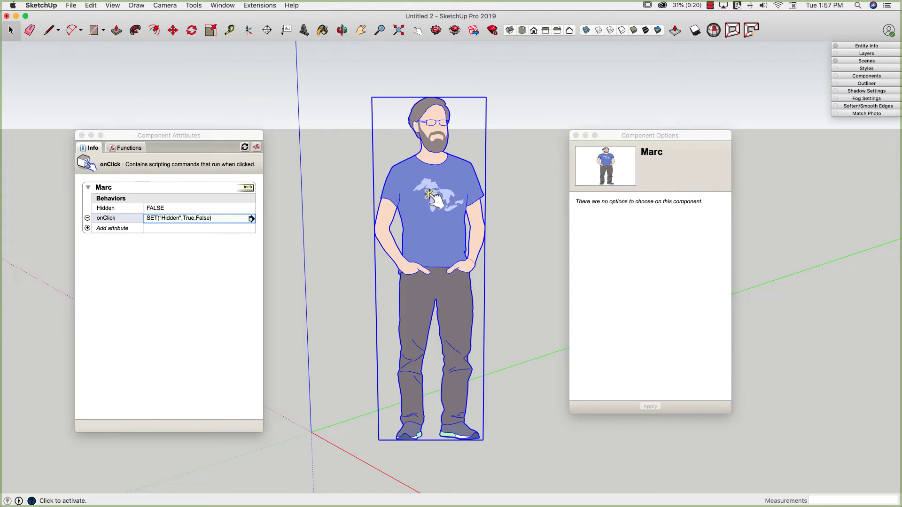
{"action": "left_click", "coordinate": [435, 201]}
{"action": "left_click", "coordinate": [435, 200]}
{"action": "left_click", "coordinate": [429, 194]}
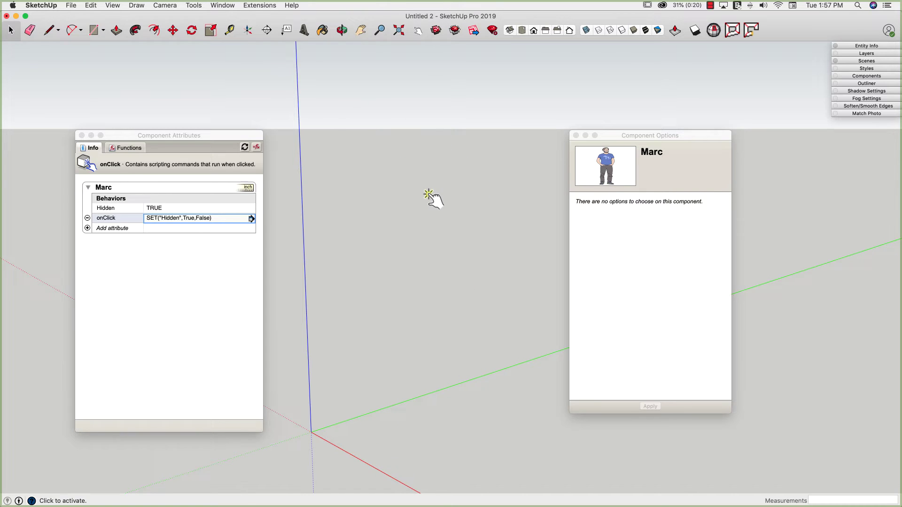
{"action": "left_click", "coordinate": [428, 194]}
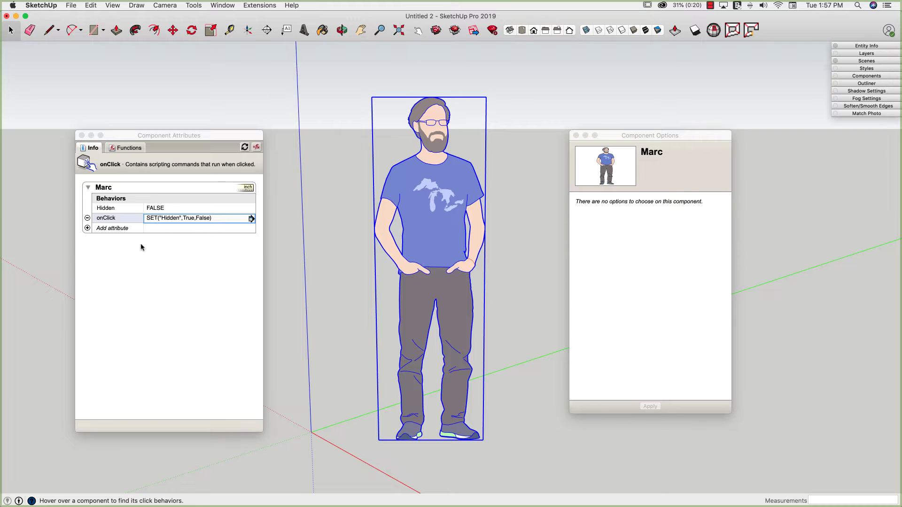
{"action": "left_click", "coordinate": [417, 200]}
{"action": "left_click", "coordinate": [425, 207]}
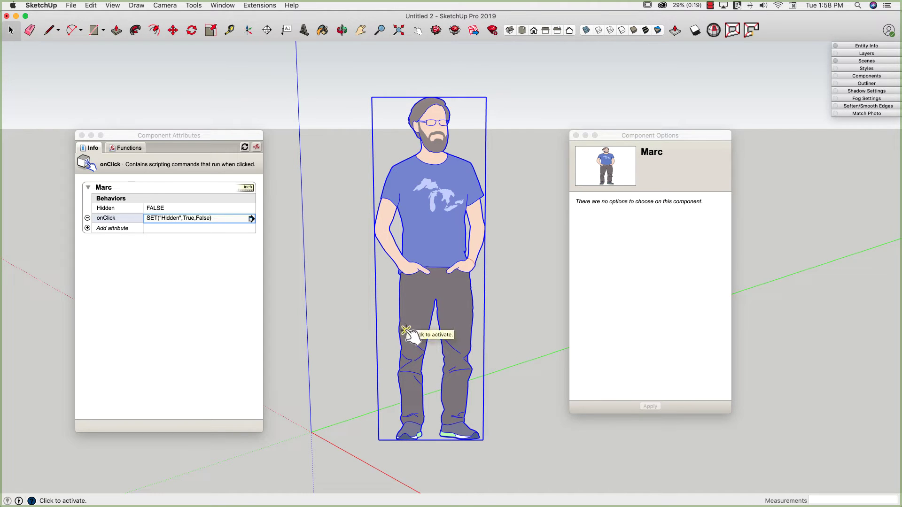
{"action": "key", "text": "space"}
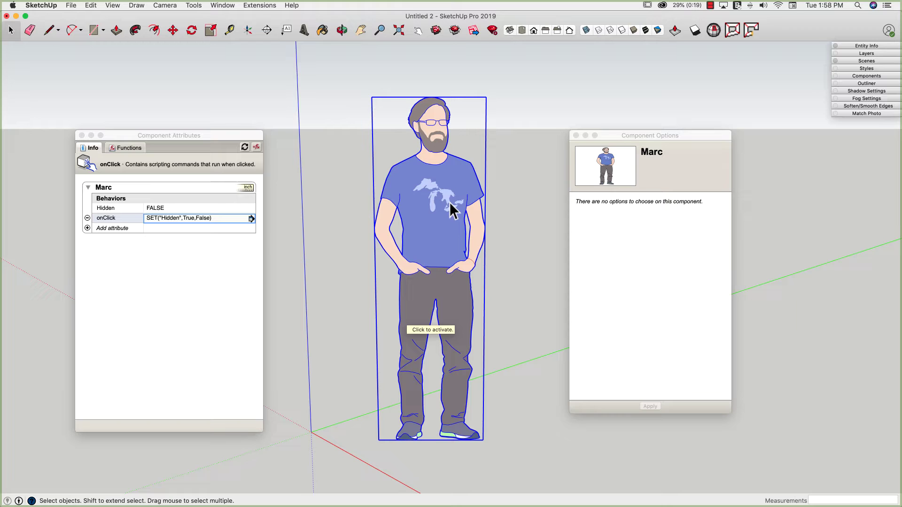
Open the standing man component for editing its inner geometry.
{"action": "left_click", "coordinate": [501, 172]}
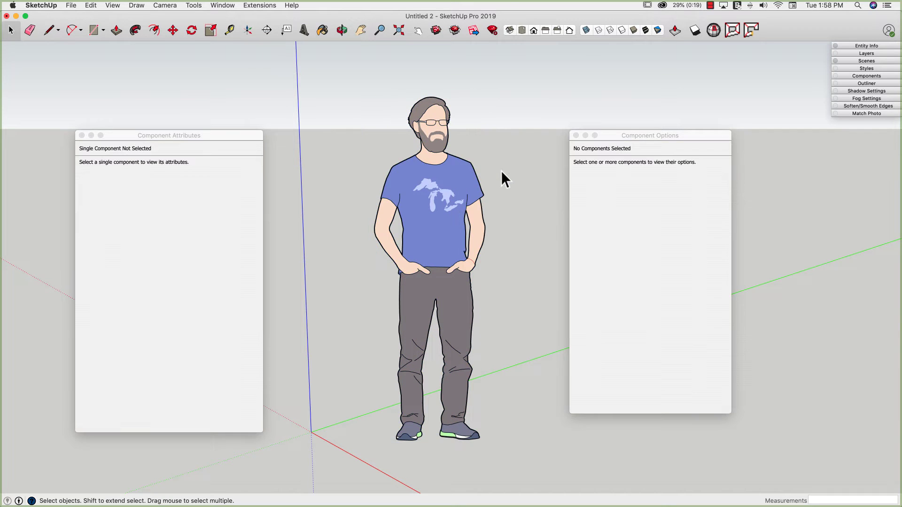
{"action": "left_click", "coordinate": [442, 162]}
{"action": "double_click", "coordinate": [431, 171]}
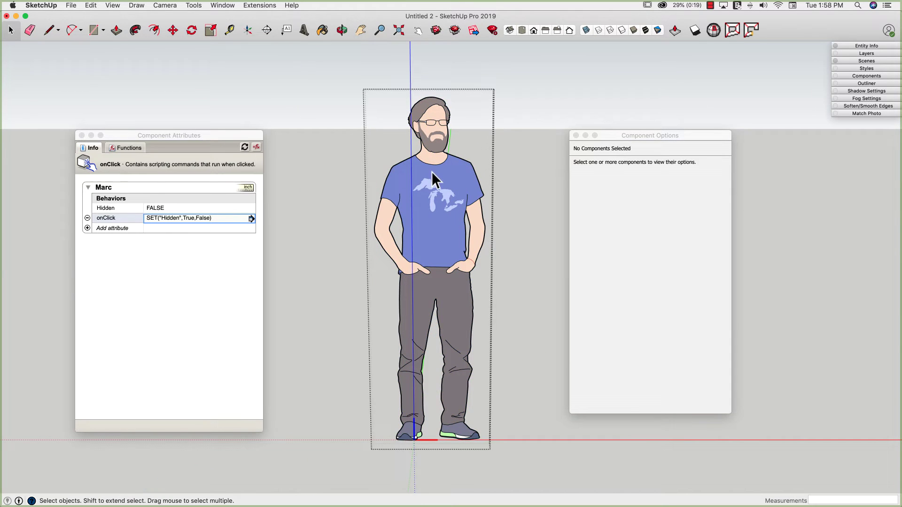
Select all the faces and crease edges that make up both legs of the man's pants.
{"action": "left_click", "coordinate": [425, 288]}
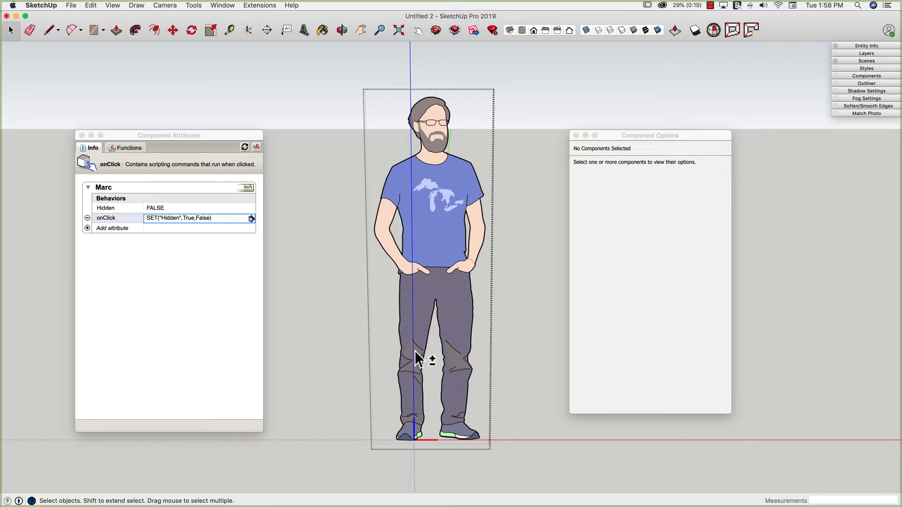
{"action": "left_click", "coordinate": [414, 367], "text": "shift"}
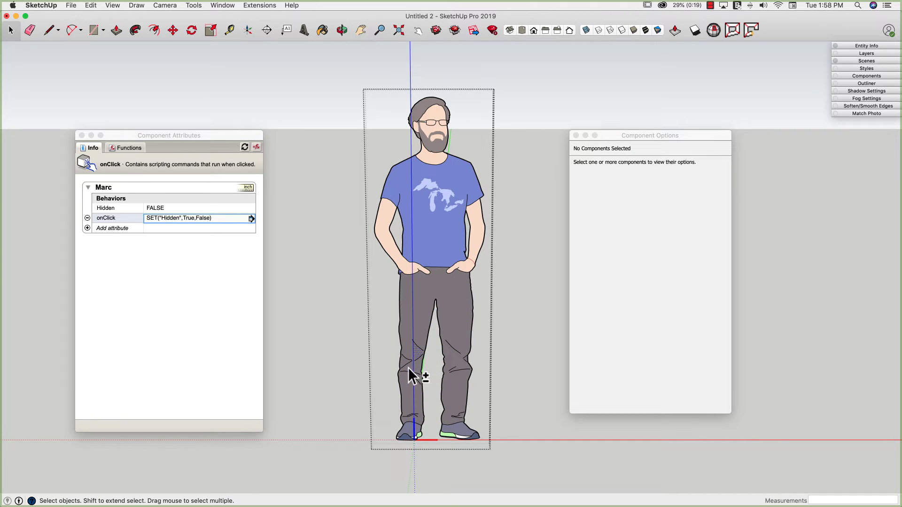
{"action": "left_click", "coordinate": [417, 369], "text": "shift"}
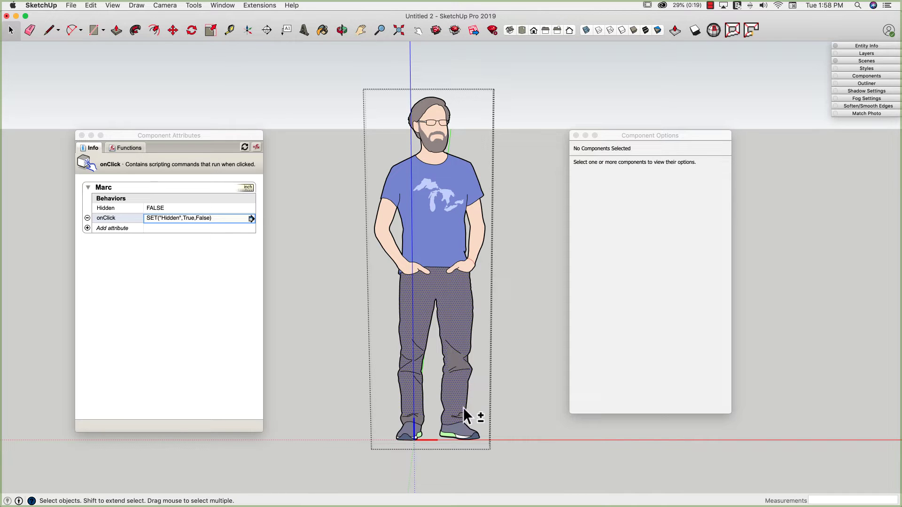
{"action": "scroll", "coordinate": [459, 417], "scroll_direction": "up", "scroll_amount": 3}
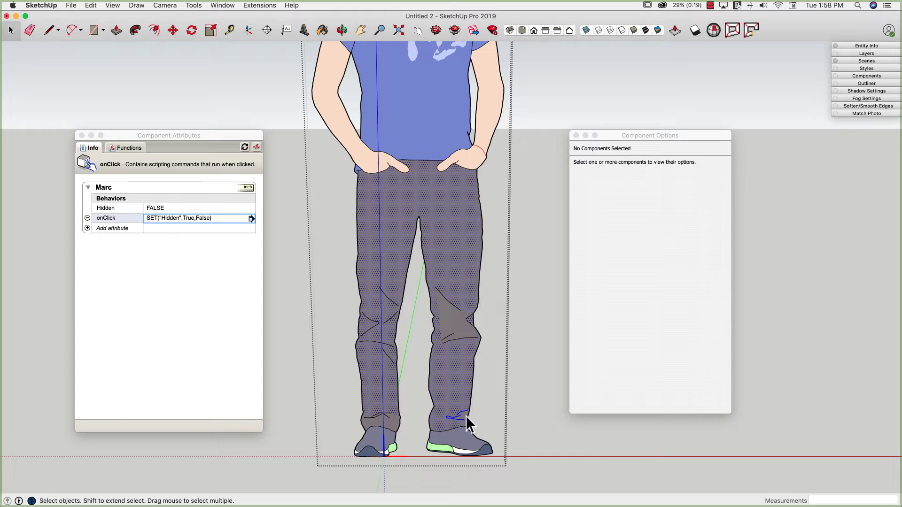
{"action": "scroll", "coordinate": [465, 417], "scroll_direction": "up", "scroll_amount": 4}
{"action": "scroll", "coordinate": [464, 418], "scroll_direction": "up", "scroll_amount": 3}
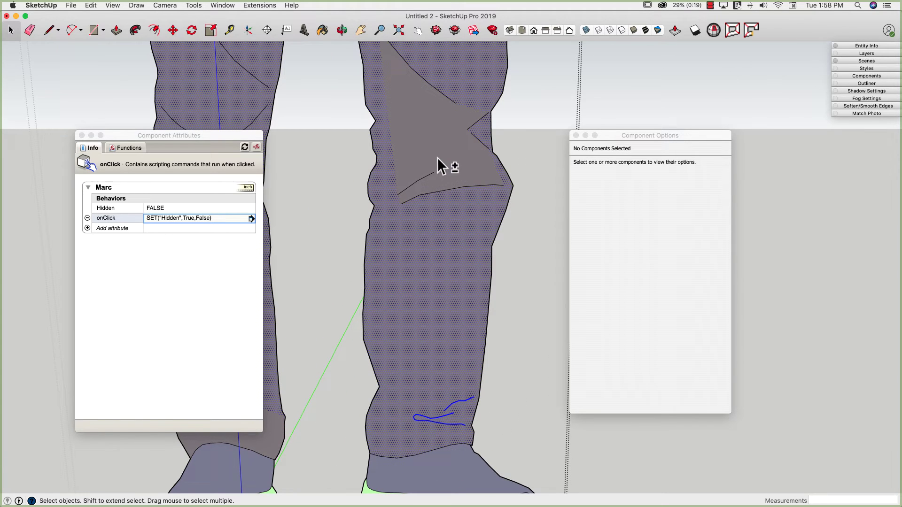
{"action": "scroll", "coordinate": [477, 173], "scroll_direction": "down", "scroll_amount": 3}
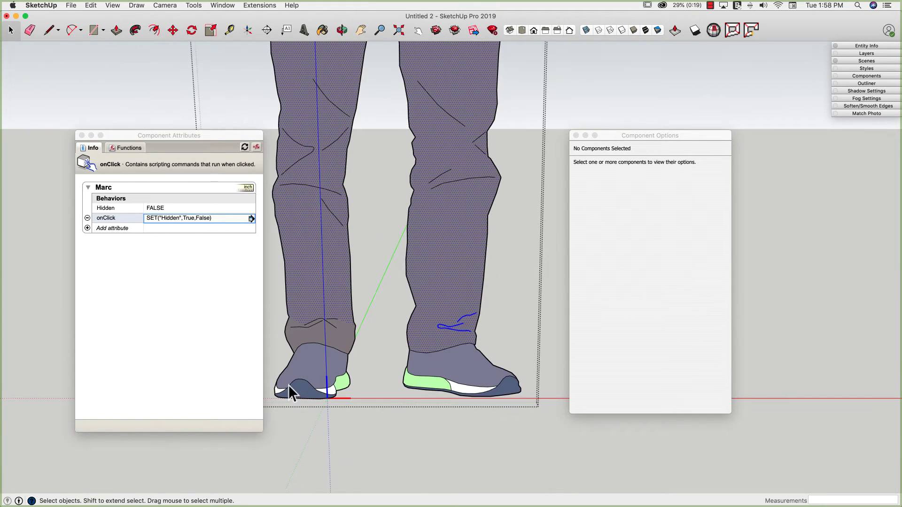
{"action": "scroll", "coordinate": [296, 371], "scroll_direction": "up", "scroll_amount": 2}
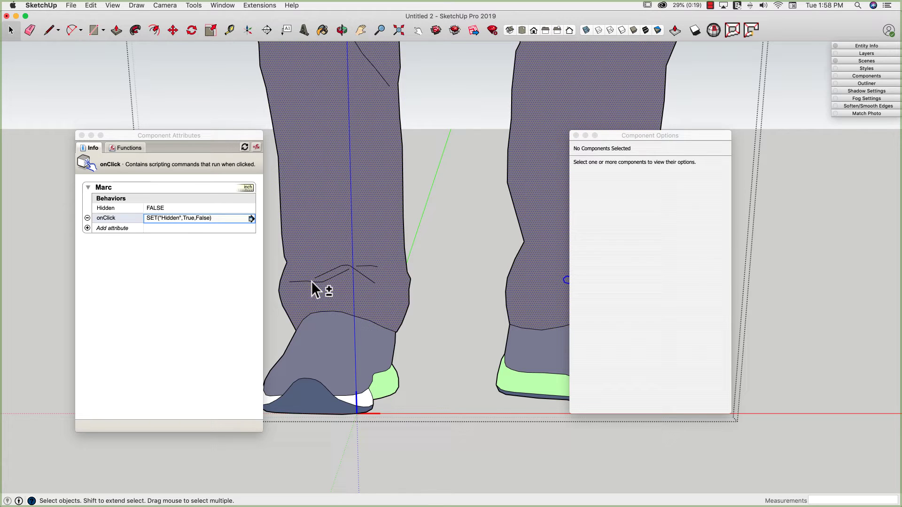
{"action": "scroll", "coordinate": [373, 305], "scroll_direction": "down", "scroll_amount": 4}
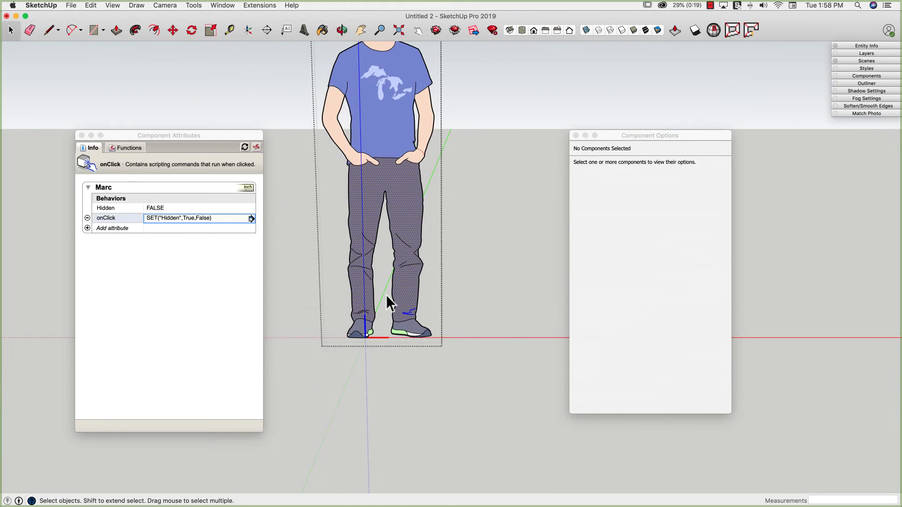
Make the selected pants geometry a nested component with the definition name Pants.
{"action": "right_click", "coordinate": [398, 212]}
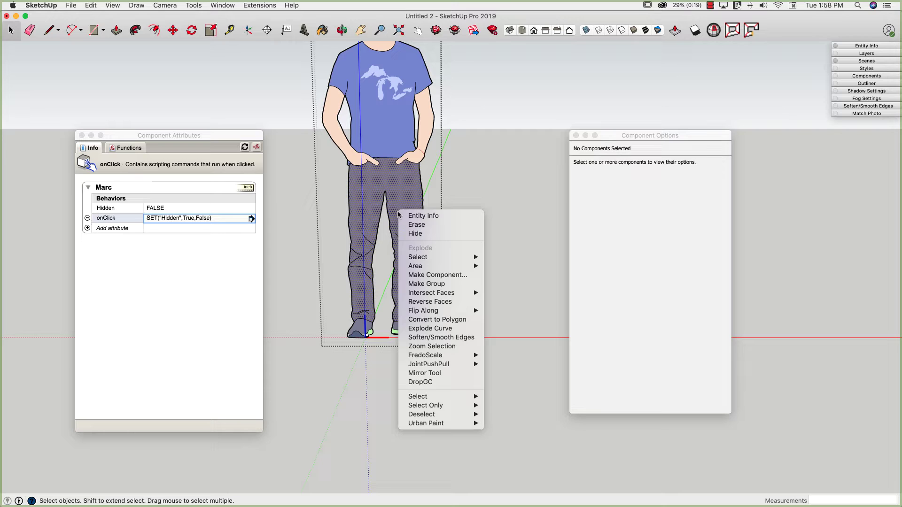
{"action": "left_click", "coordinate": [424, 274]}
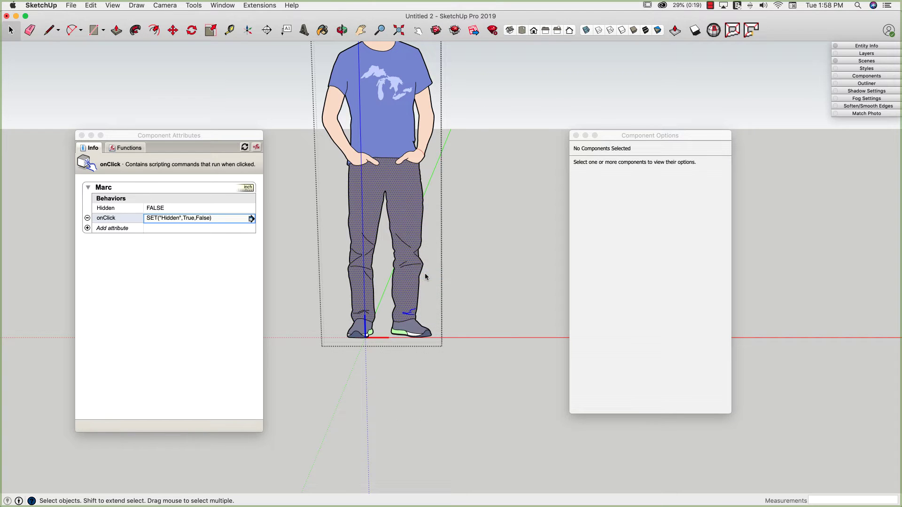
{"action": "type", "text": "Pants"}
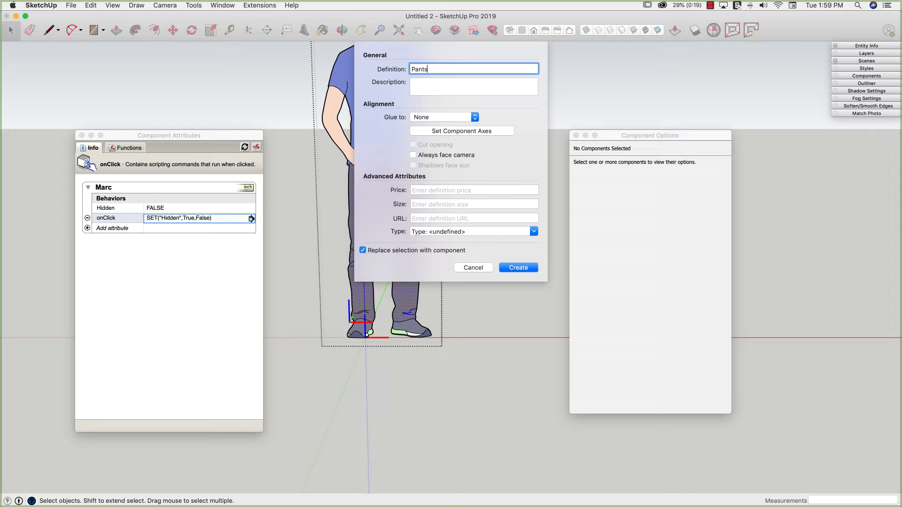
{"action": "key", "text": "Return"}
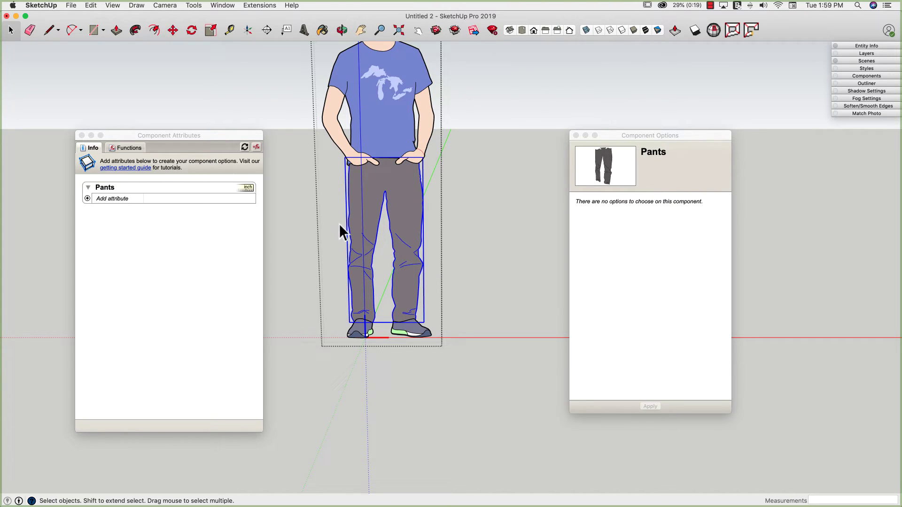
Finish editing inside the man component and expand the nested Pants entry in its component attributes.
{"action": "left_click", "coordinate": [297, 218]}
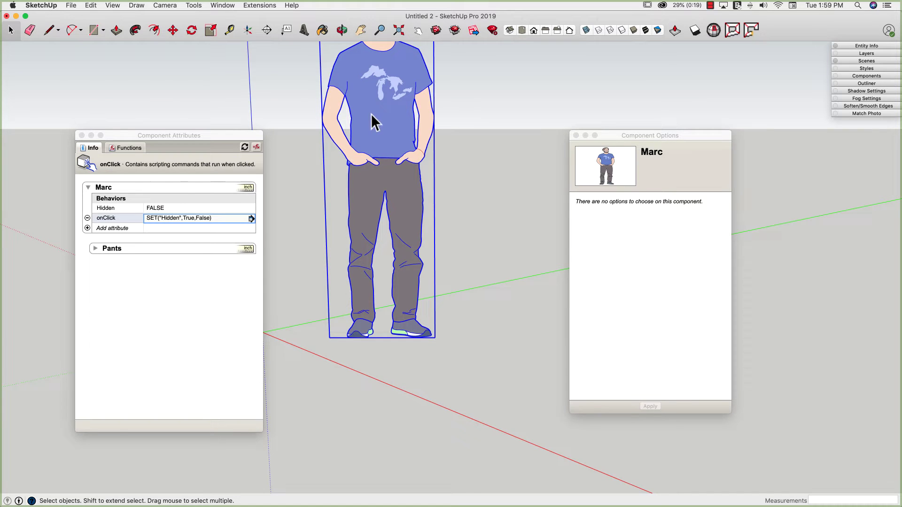
{"action": "scroll", "coordinate": [382, 385], "scroll_direction": "down", "scroll_amount": 2}
{"action": "scroll", "coordinate": [379, 154], "scroll_direction": "up", "scroll_amount": 3}
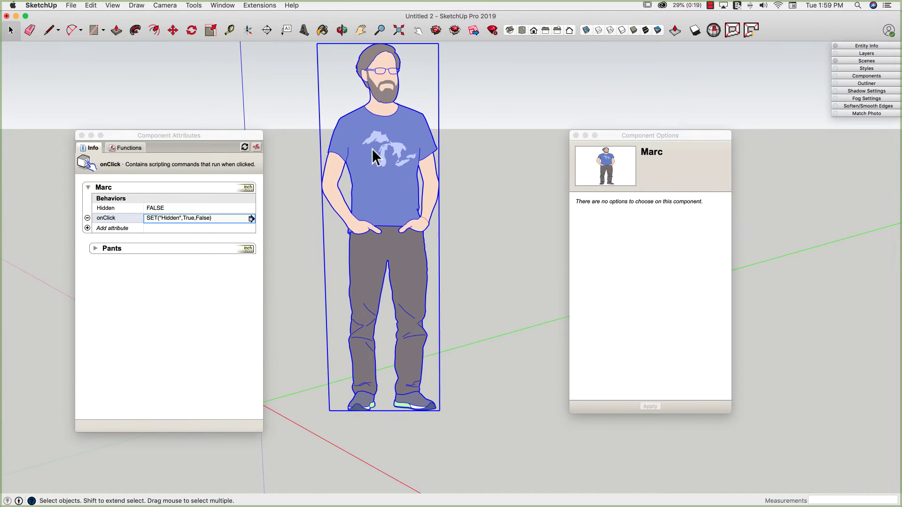
{"action": "left_click", "coordinate": [96, 252]}
{"action": "left_click", "coordinate": [96, 252]}
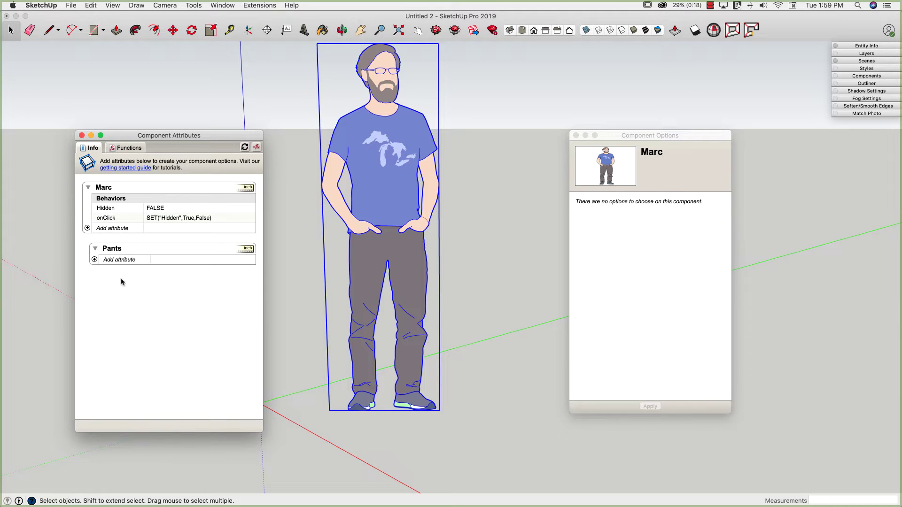
Select the whole man component again and activate the Interact tool.
{"action": "left_click", "coordinate": [508, 254]}
{"action": "left_click", "coordinate": [405, 228]}
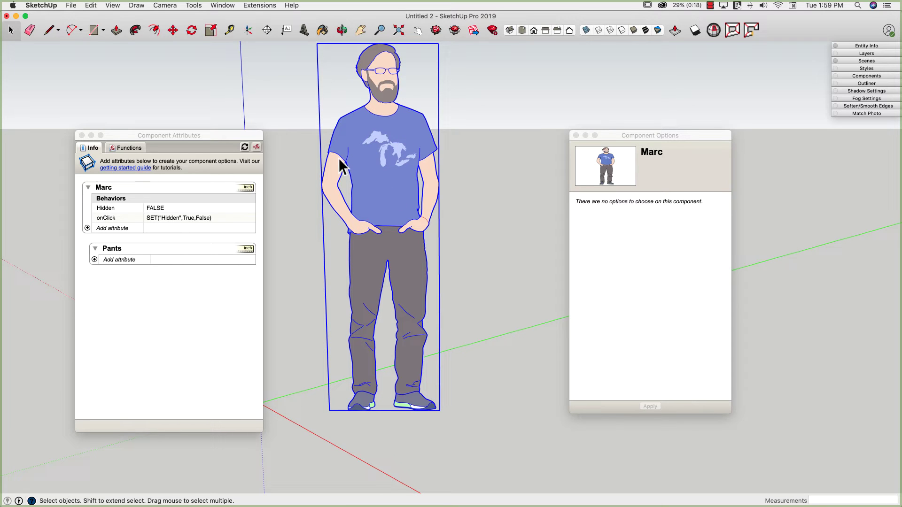
{"action": "left_click", "coordinate": [463, 286]}
{"action": "middle_click_drag", "start_coordinate": [319, 306], "coordinate": [338, 327]}
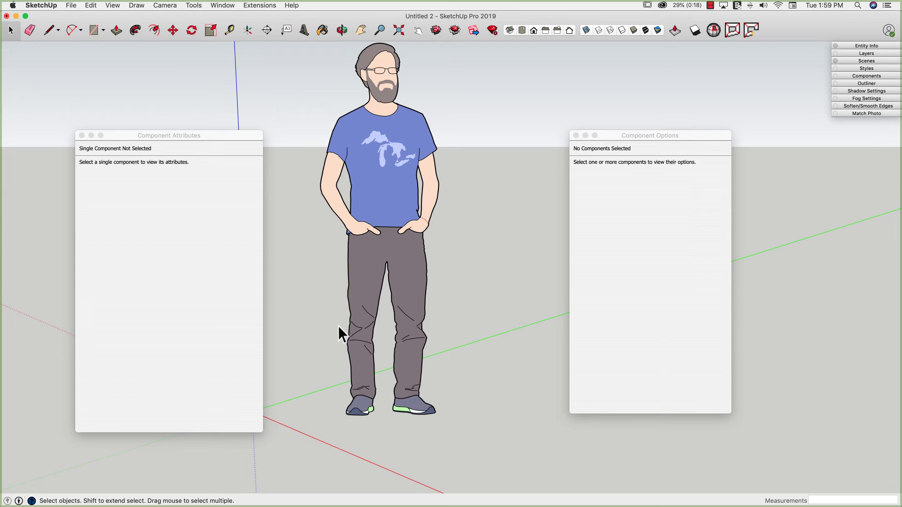
{"action": "left_click", "coordinate": [362, 257]}
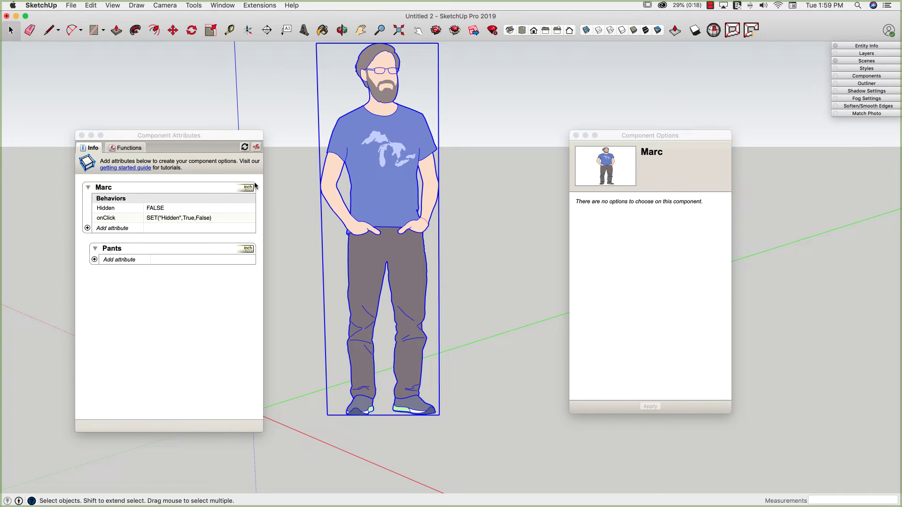
{"action": "left_click", "coordinate": [418, 30]}
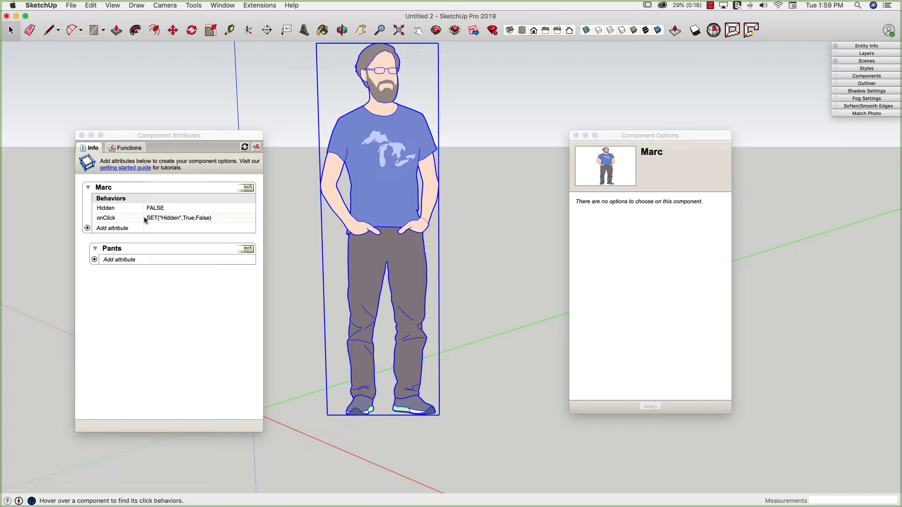
Delete the onClick and Hidden attributes from the man component.
{"action": "left_click", "coordinate": [94, 219]}
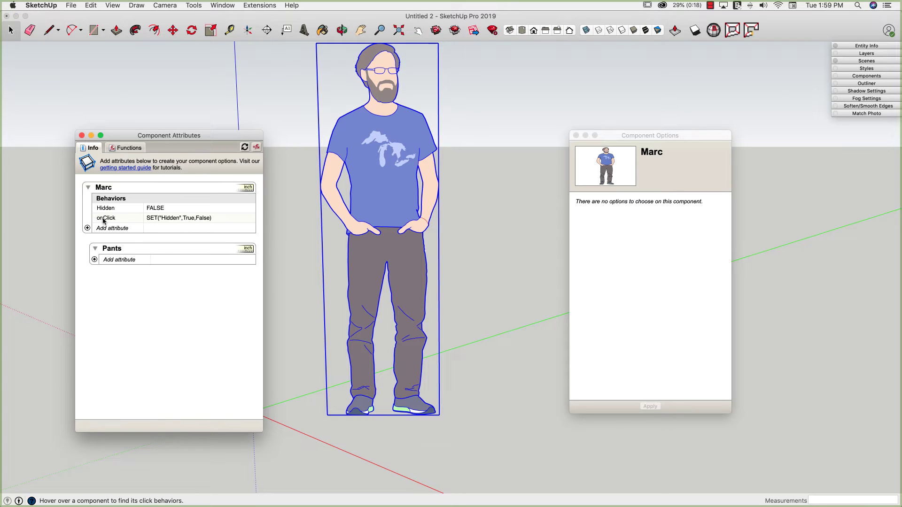
{"action": "left_click", "coordinate": [104, 220]}
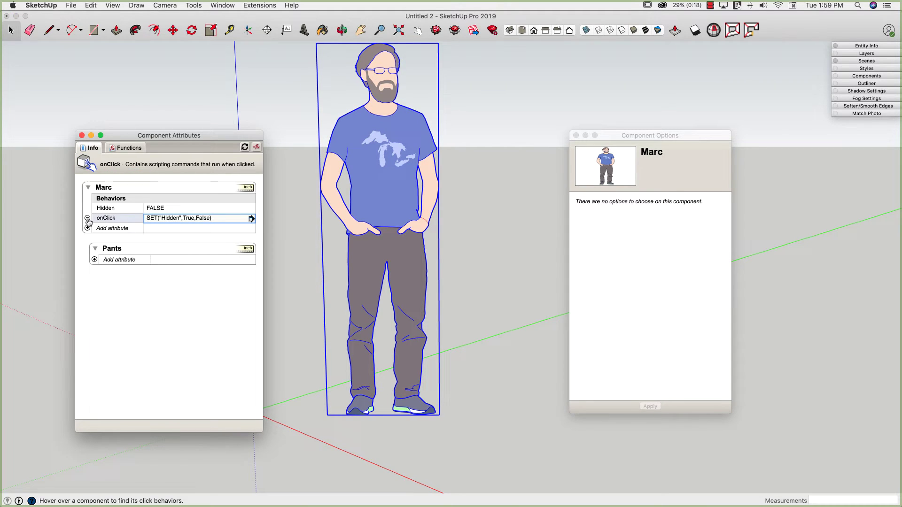
{"action": "left_click", "coordinate": [88, 218]}
{"action": "left_click", "coordinate": [522, 176]}
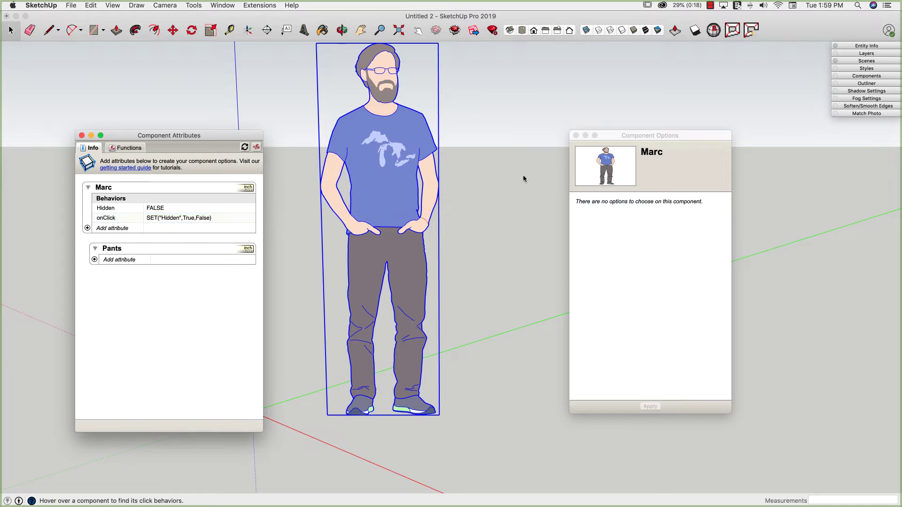
{"action": "left_click", "coordinate": [115, 208]}
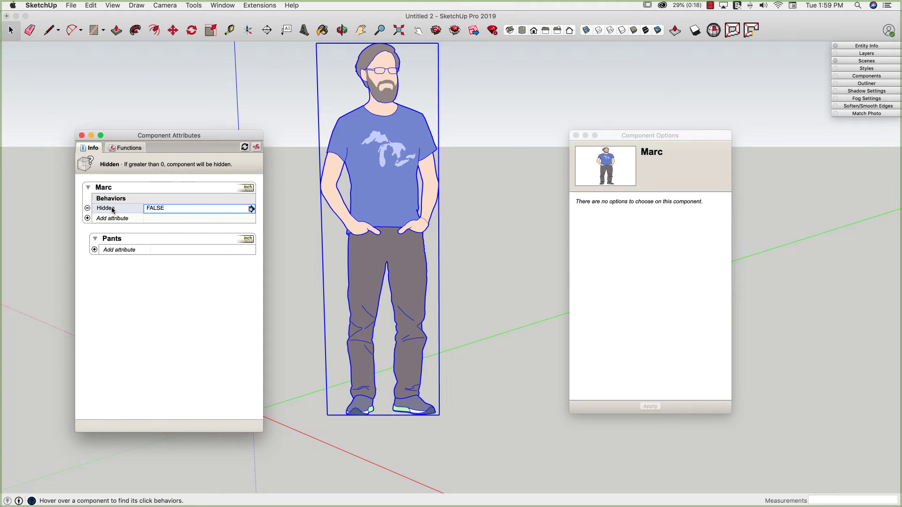
{"action": "left_click", "coordinate": [88, 209]}
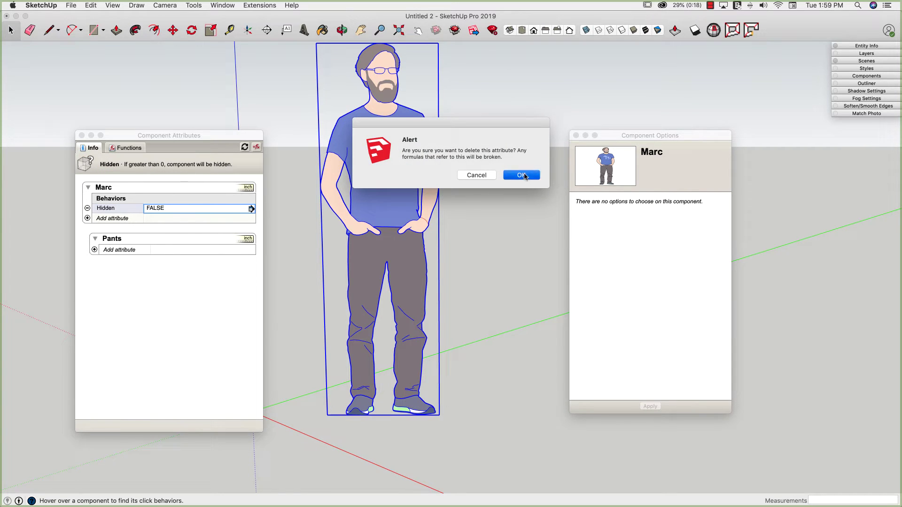
{"action": "left_click", "coordinate": [522, 176]}
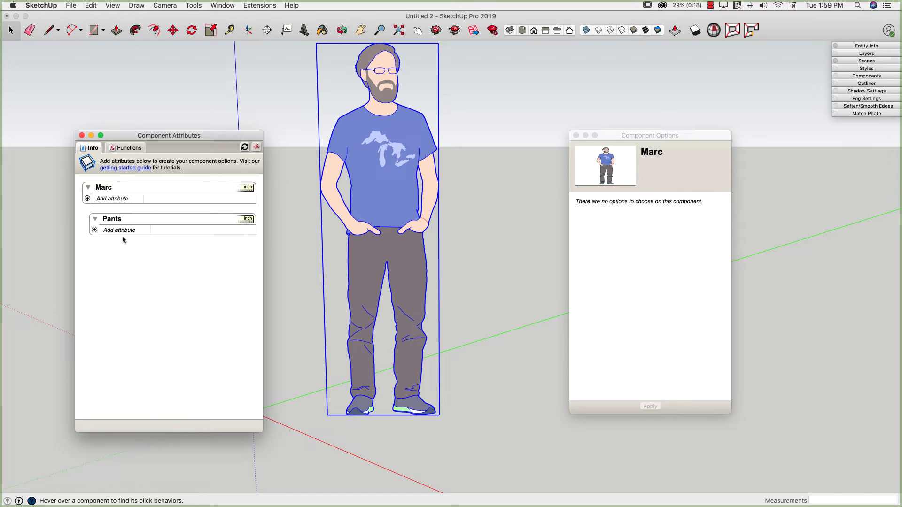
Add a Material behavior attribute to the nested Pants component with the value Red.
{"action": "left_click", "coordinate": [94, 230]}
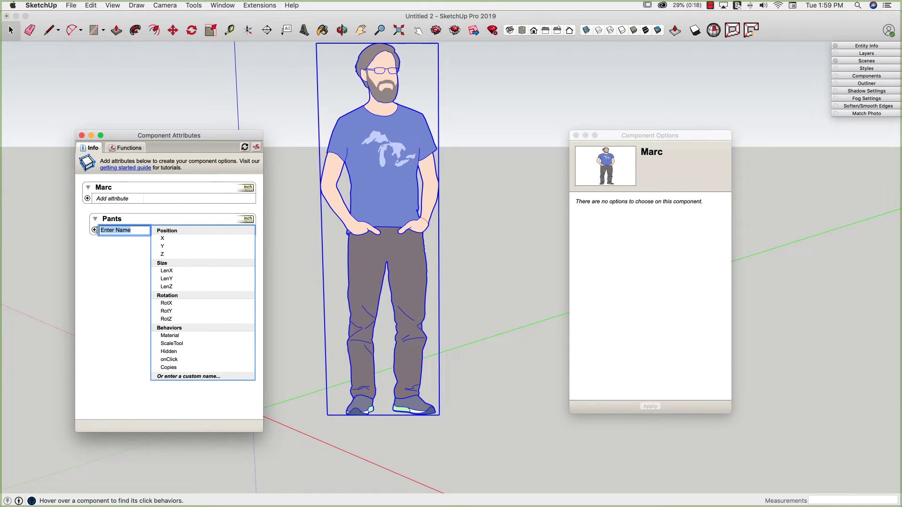
{"action": "left_click", "coordinate": [167, 335]}
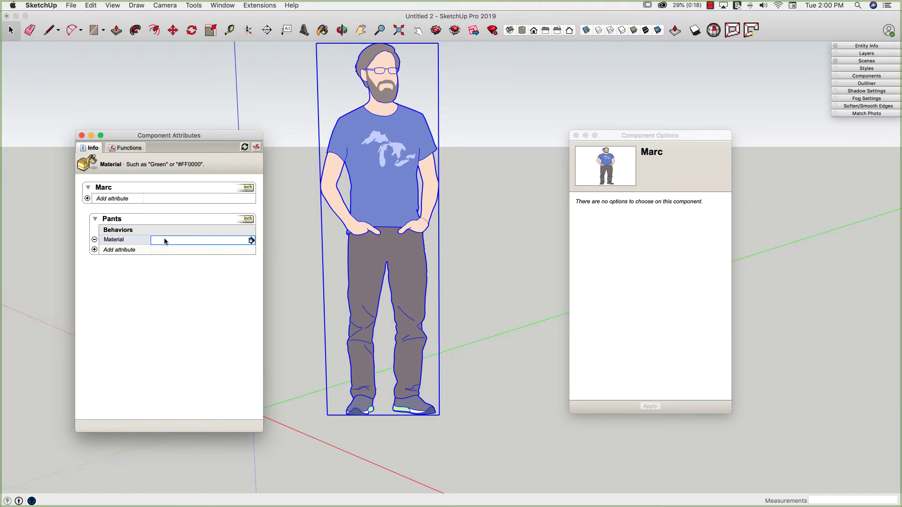
{"action": "left_click", "coordinate": [164, 240]}
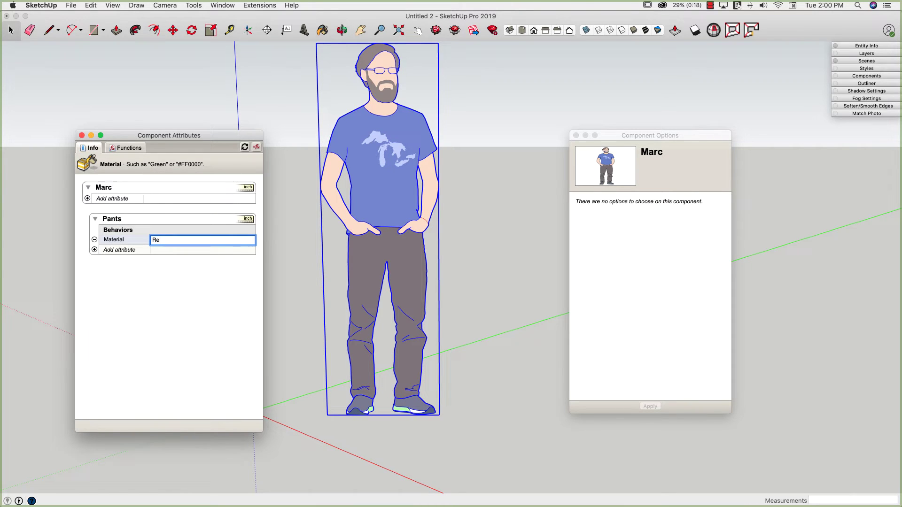
{"action": "key", "text": "Return"}
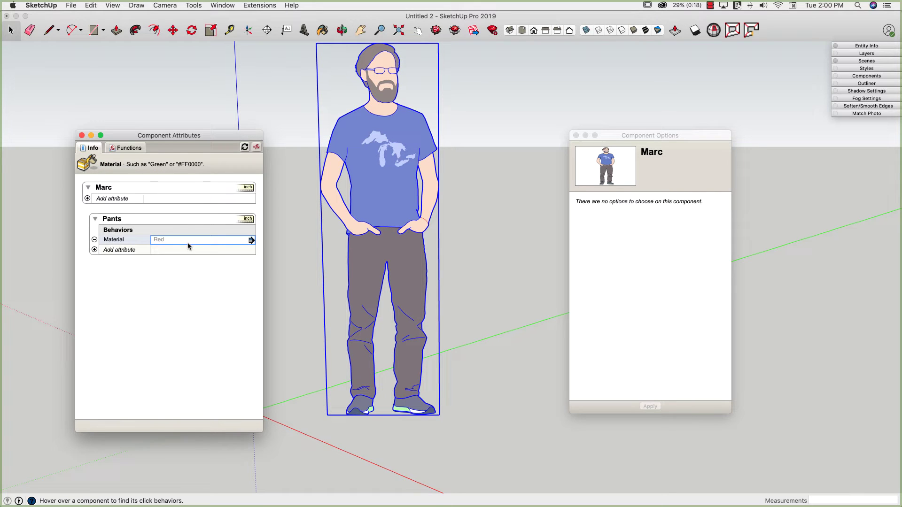
Open the man component and its nested Pants component for editing the pants geometry.
{"action": "scroll", "coordinate": [366, 301], "scroll_direction": "up", "scroll_amount": 3}
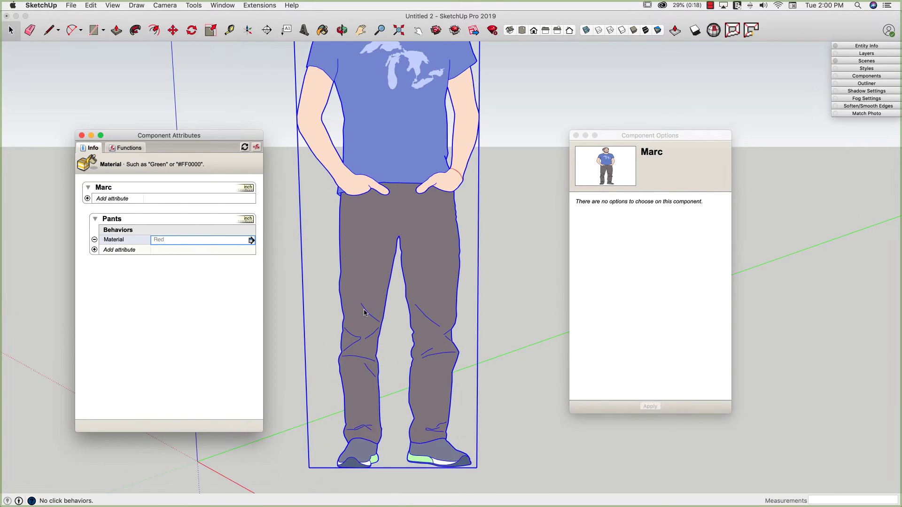
{"action": "double_click", "coordinate": [366, 281]}
{"action": "left_click", "coordinate": [430, 281]}
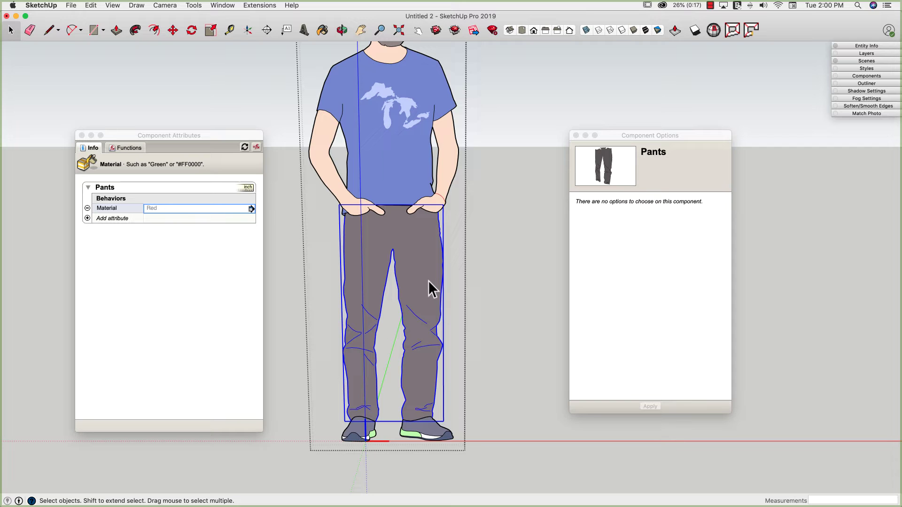
{"action": "middle_click_drag", "start_coordinate": [523, 254], "coordinate": [461, 256]}
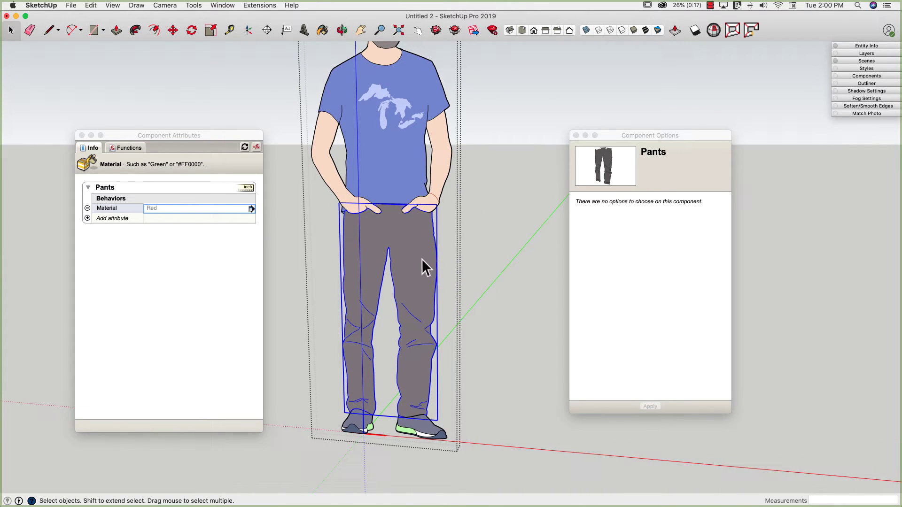
{"action": "middle_click_drag", "start_coordinate": [362, 298], "coordinate": [413, 304]}
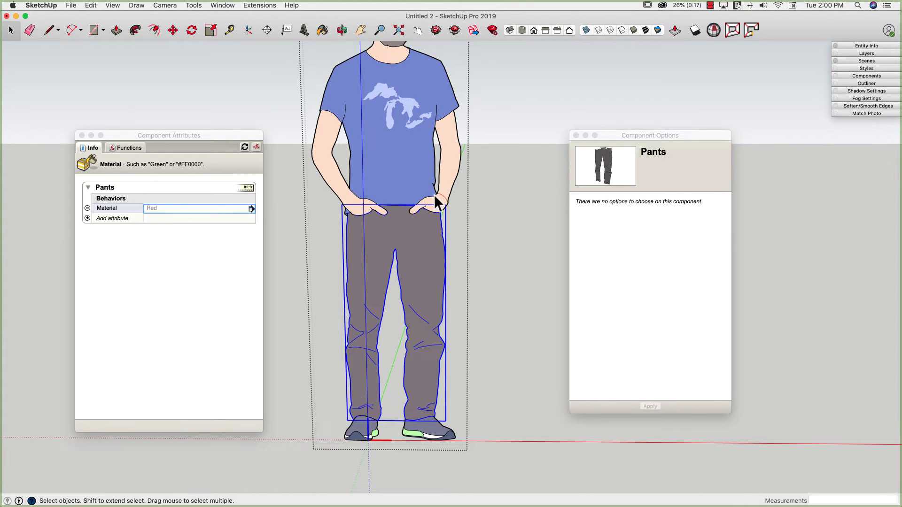
{"action": "double_click", "coordinate": [374, 235]}
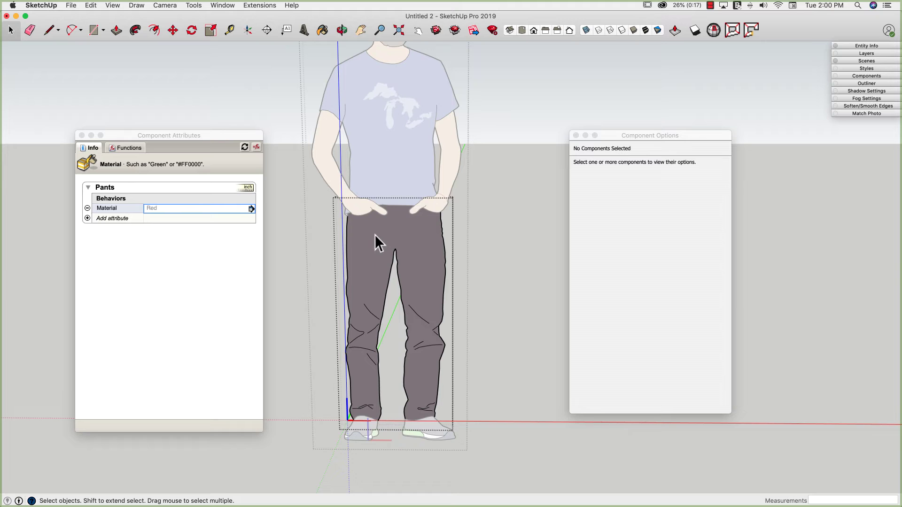
Paint the main faces of both pants legs with the default material so they inherit the component's color.
{"action": "left_click", "coordinate": [368, 331]}
{"action": "left_click", "coordinate": [375, 357]}
{"action": "key", "text": "b"}
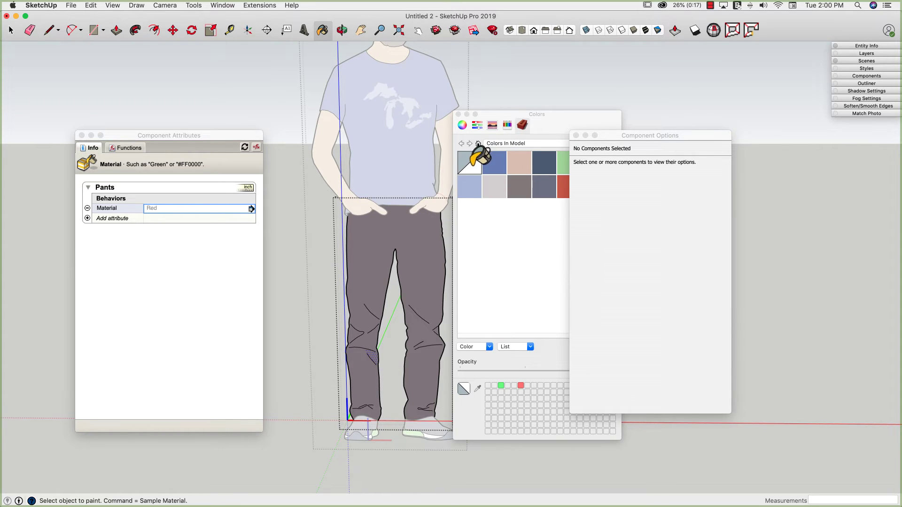
{"action": "left_click_drag", "start_coordinate": [621, 136], "coordinate": [706, 152]}
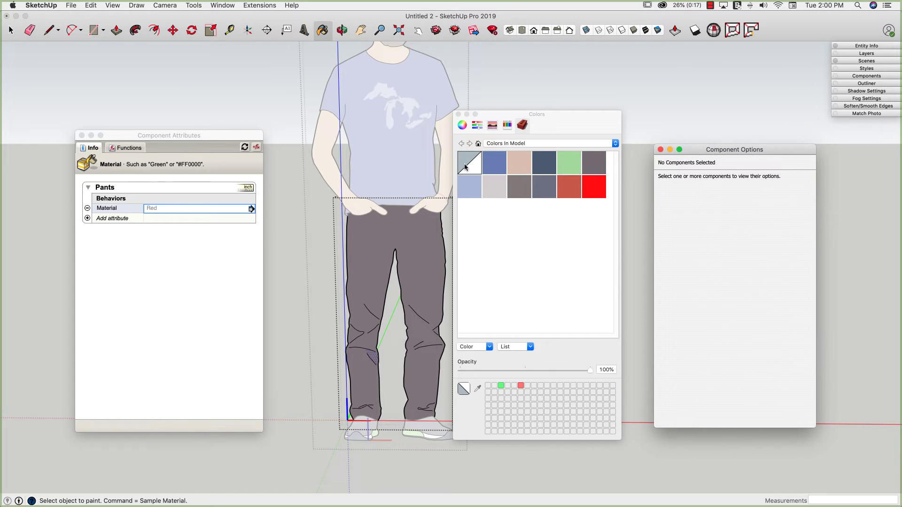
{"action": "left_click", "coordinate": [376, 234]}
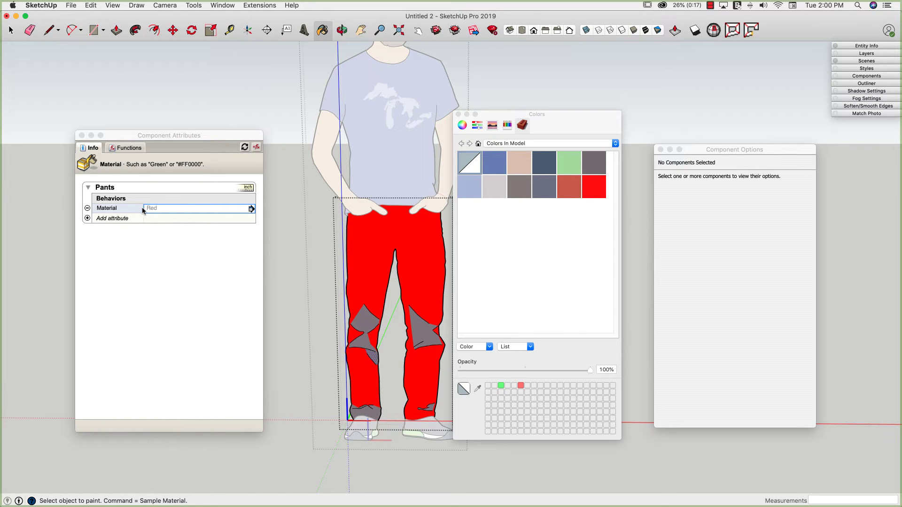
Paint the remaining crease faces at the knees and cuffs of the pants with the default material.
{"action": "left_click", "coordinate": [368, 325]}
{"action": "left_click", "coordinate": [372, 356]}
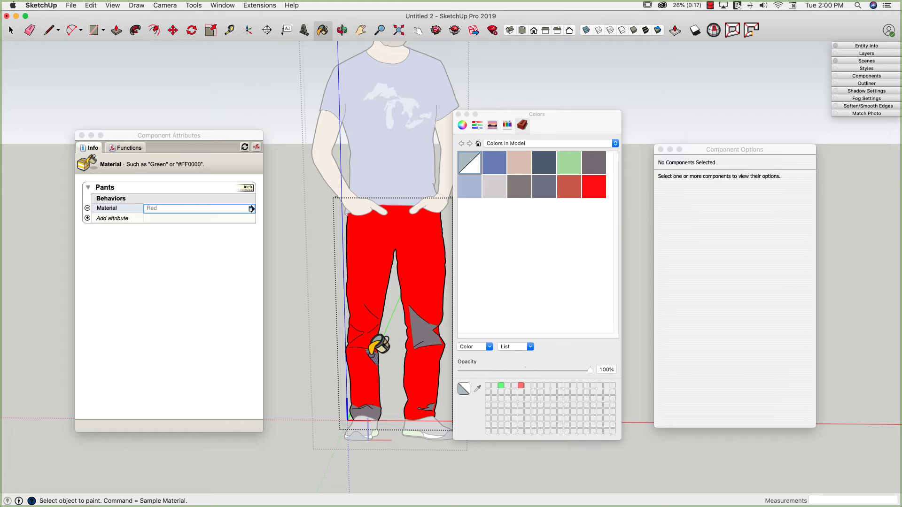
{"action": "left_click", "coordinate": [426, 325]}
{"action": "left_click", "coordinate": [433, 341]}
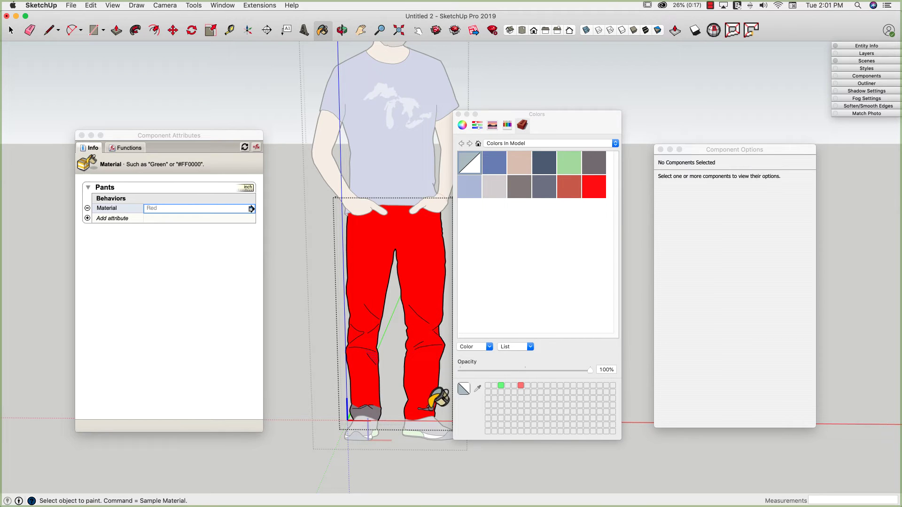
{"action": "left_click", "coordinate": [426, 408]}
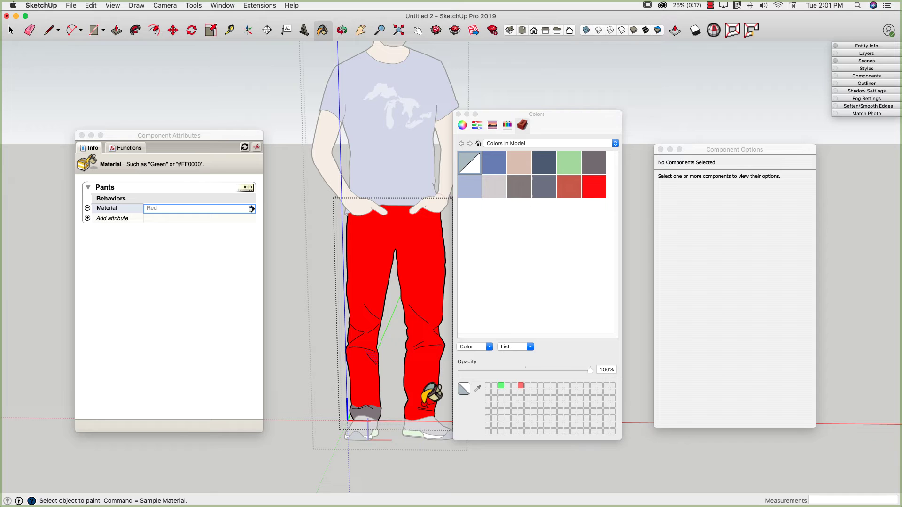
{"action": "left_click", "coordinate": [355, 413]}
{"action": "left_click", "coordinate": [364, 404]}
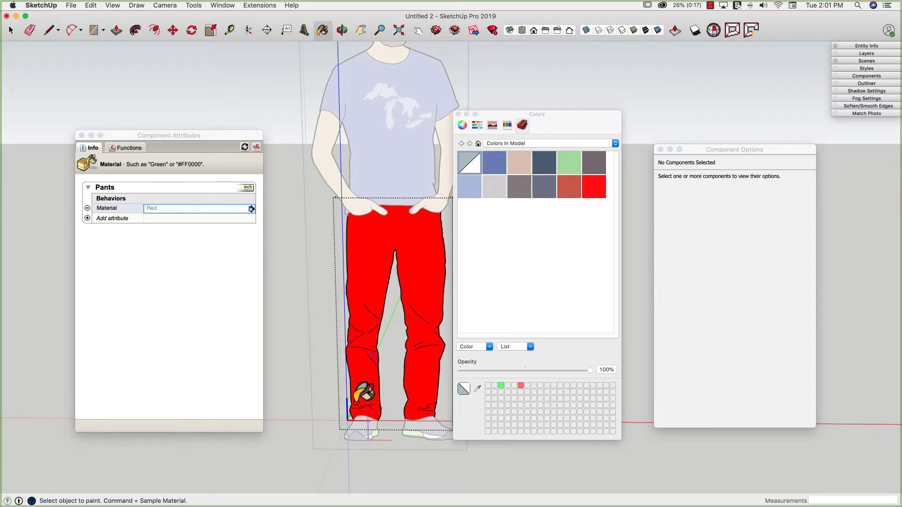
Leave component editing, select the whole man component, and close the Colors window.
{"action": "key", "text": "space"}
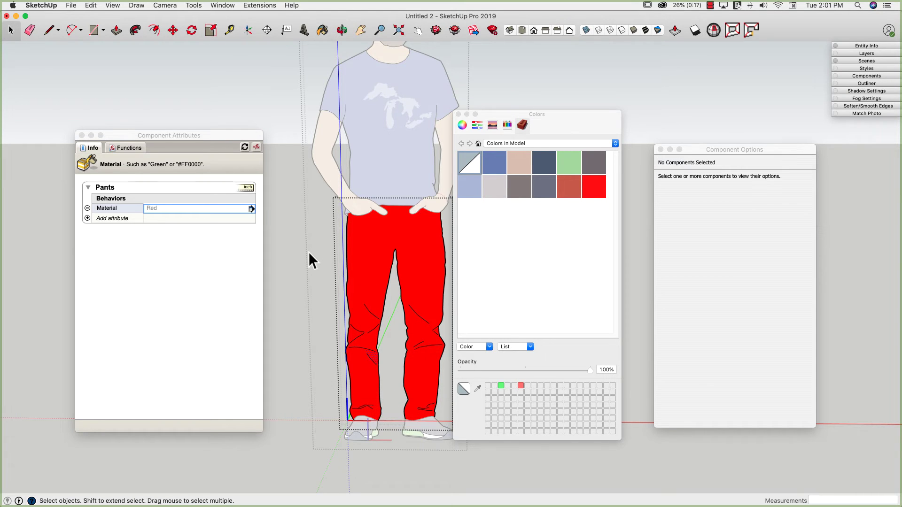
{"action": "left_click", "coordinate": [308, 252]}
{"action": "left_click", "coordinate": [288, 269]}
{"action": "left_click", "coordinate": [350, 355]}
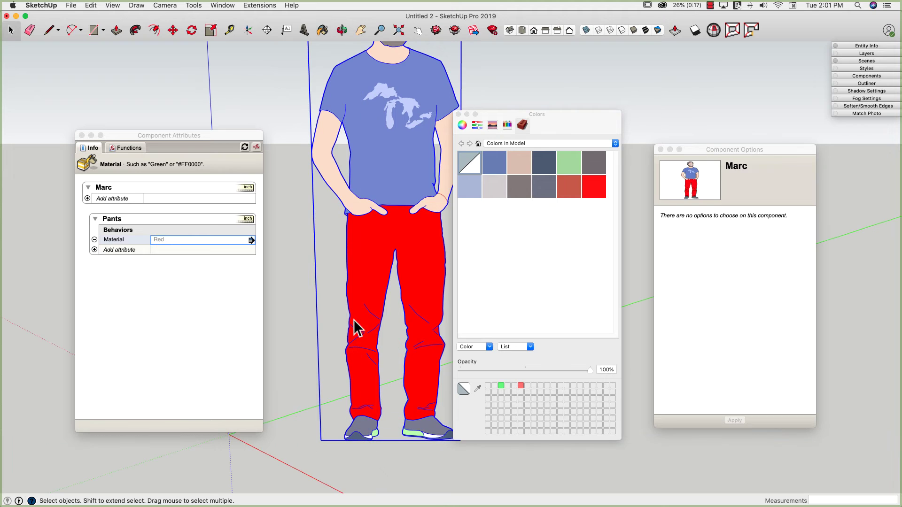
{"action": "left_click", "coordinate": [459, 114]}
{"action": "left_click_drag", "start_coordinate": [722, 151], "coordinate": [595, 150]}
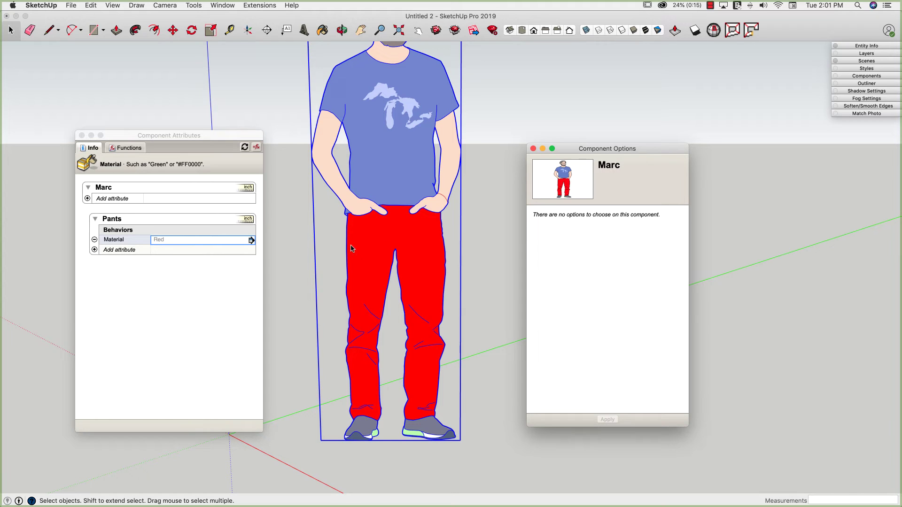
Add an onClick behavior to the nested Pants component with the function SET("Material","Red","Green","Yellow").
{"action": "left_click", "coordinate": [95, 250]}
{"action": "left_click", "coordinate": [95, 250]}
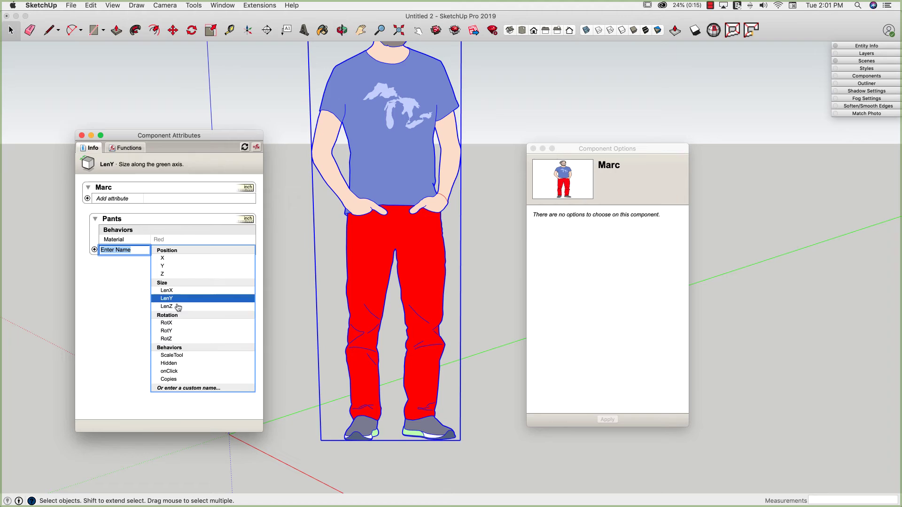
{"action": "left_click", "coordinate": [169, 371]}
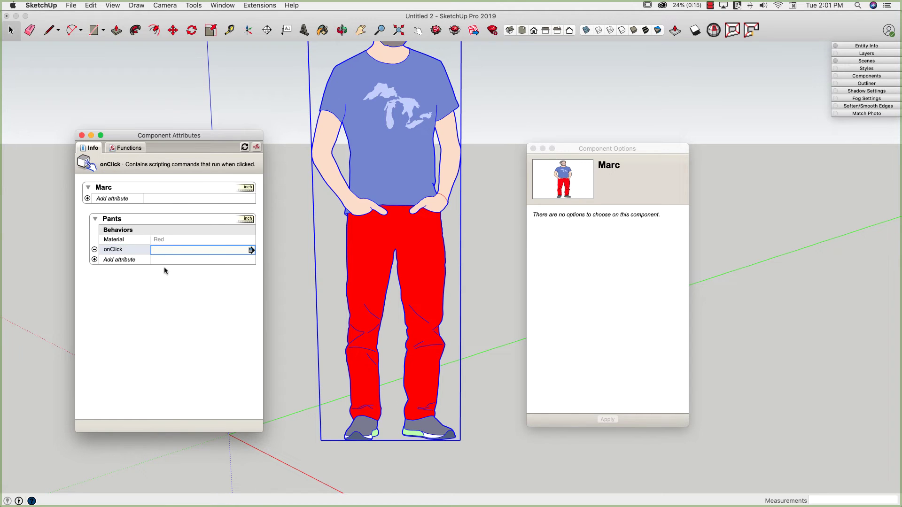
{"action": "left_click", "coordinate": [164, 250]}
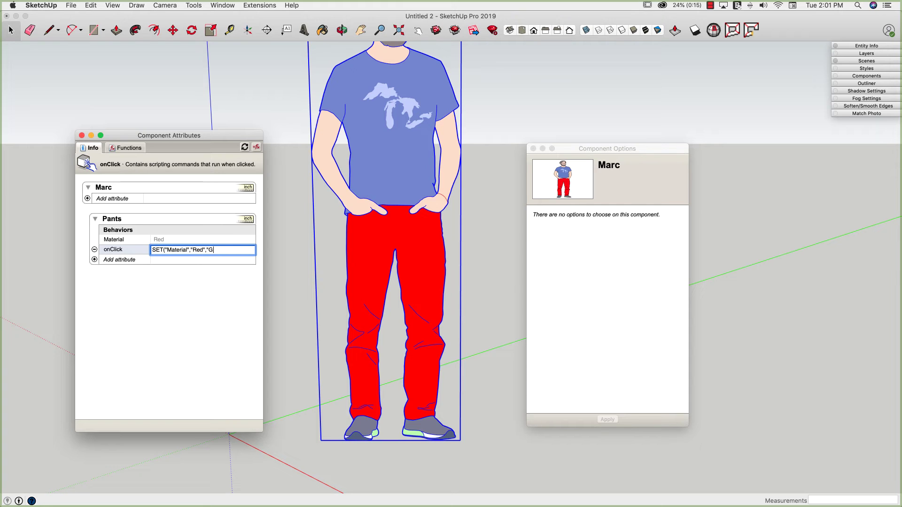
{"action": "type", "text": "\",\"Yellow"}
{"action": "key", "text": "Return"}
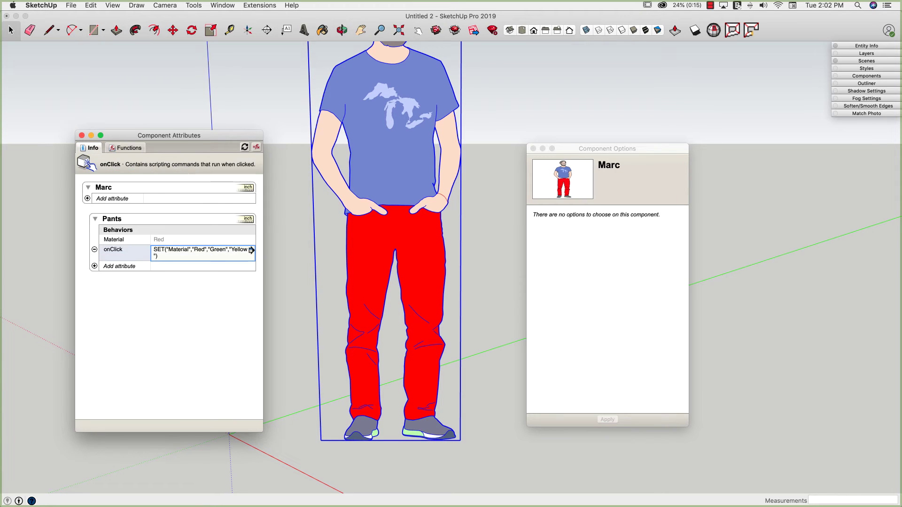
Test the pants' onClick behavior with the Interact tool by cycling once through all three colors.
{"action": "left_click", "coordinate": [178, 239]}
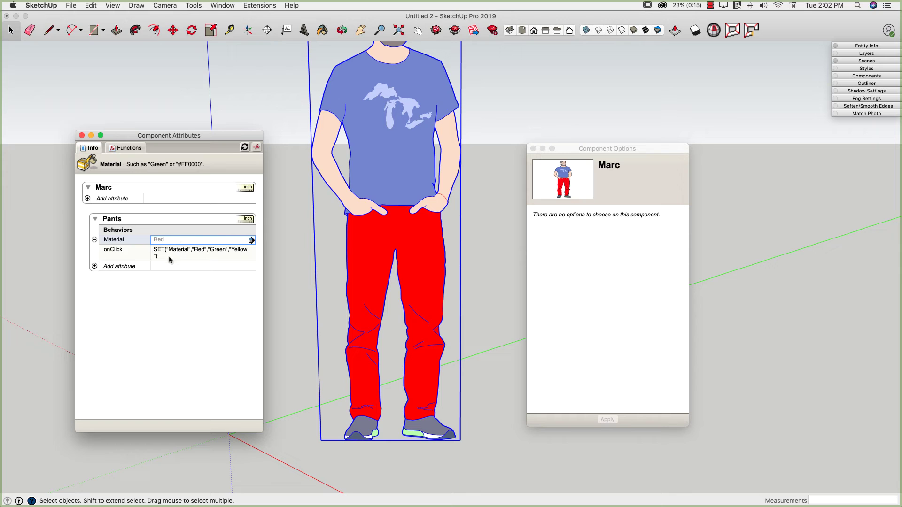
{"action": "left_click", "coordinate": [419, 30]}
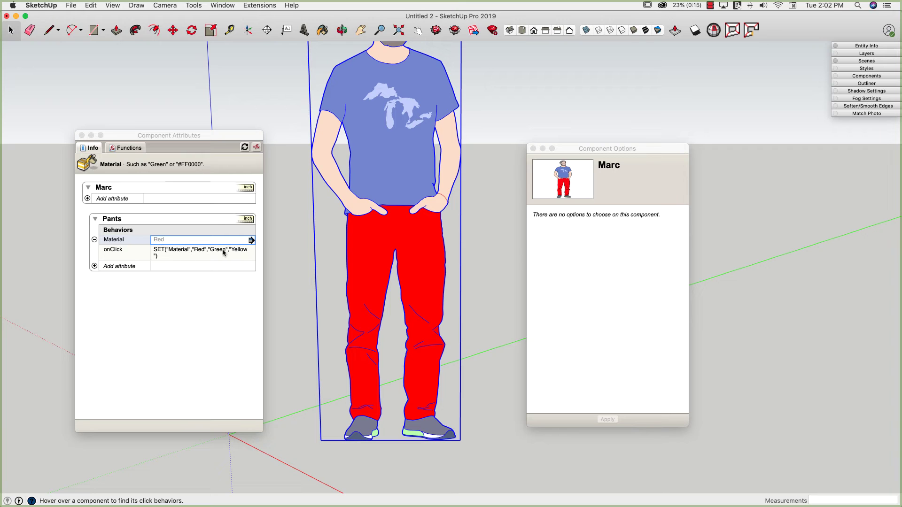
{"action": "left_click", "coordinate": [378, 277]}
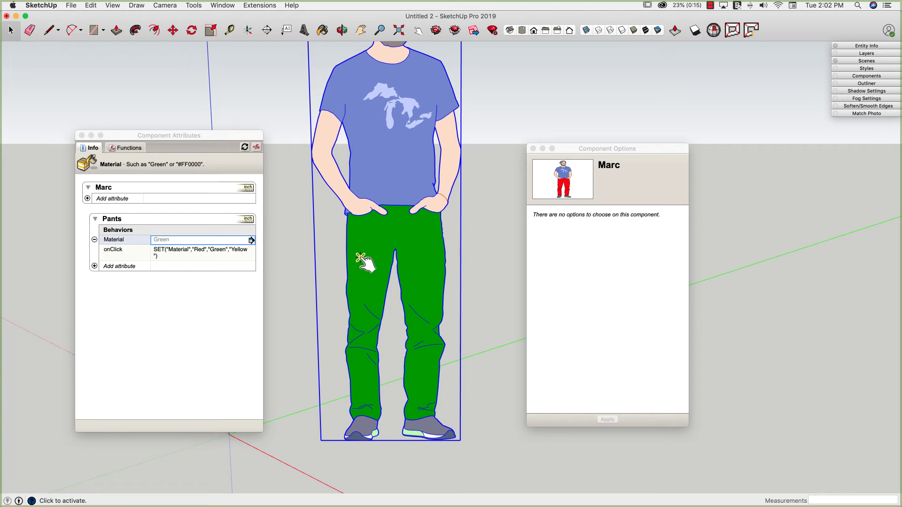
{"action": "left_click", "coordinate": [379, 270]}
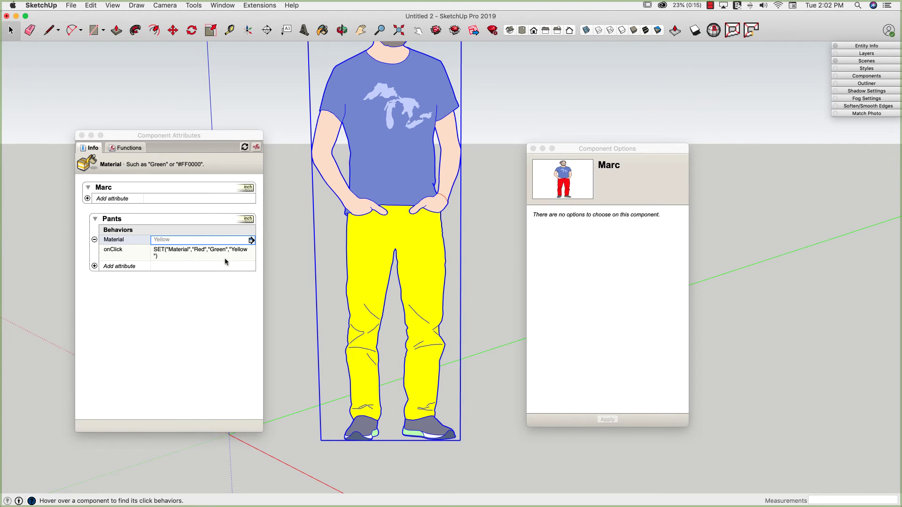
{"action": "left_click", "coordinate": [371, 267]}
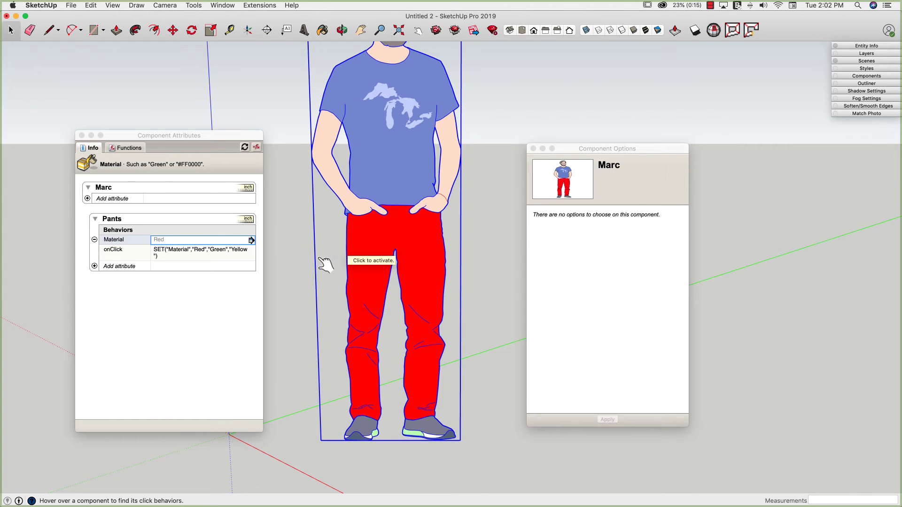
Change the attribute name in the pants' onClick function to "Materials".
{"action": "left_click", "coordinate": [168, 255]}
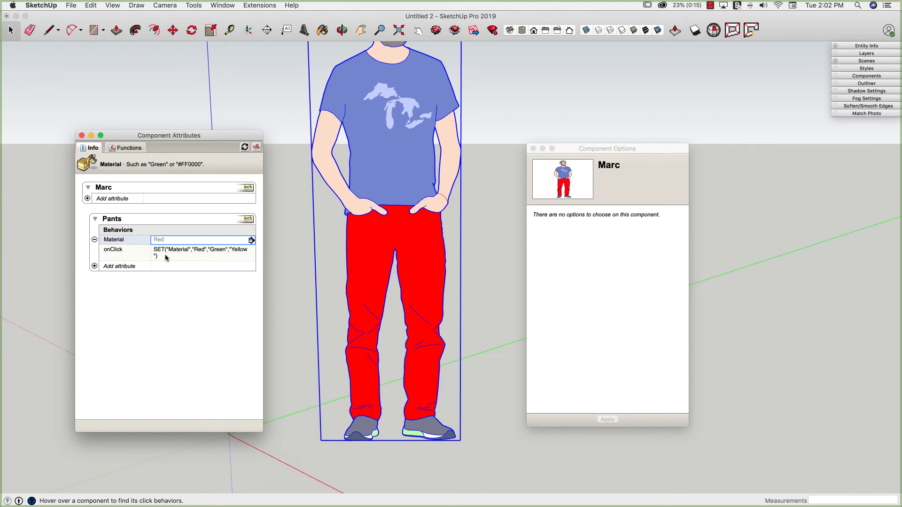
{"action": "left_click", "coordinate": [173, 254]}
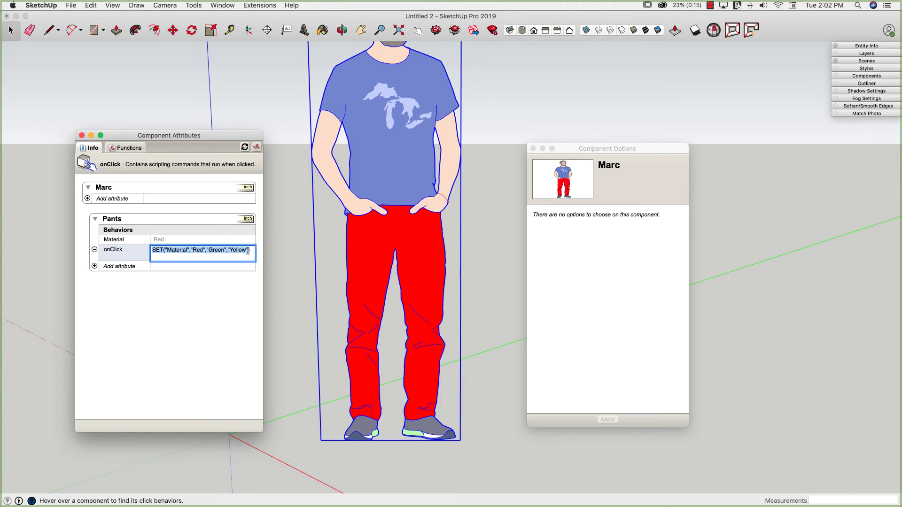
{"action": "left_click", "coordinate": [188, 250]}
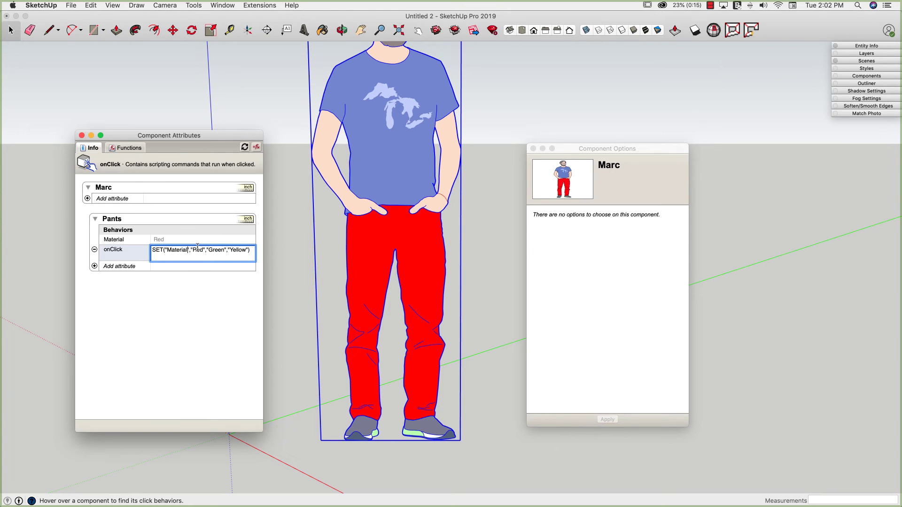
{"action": "type", "text": "s"}
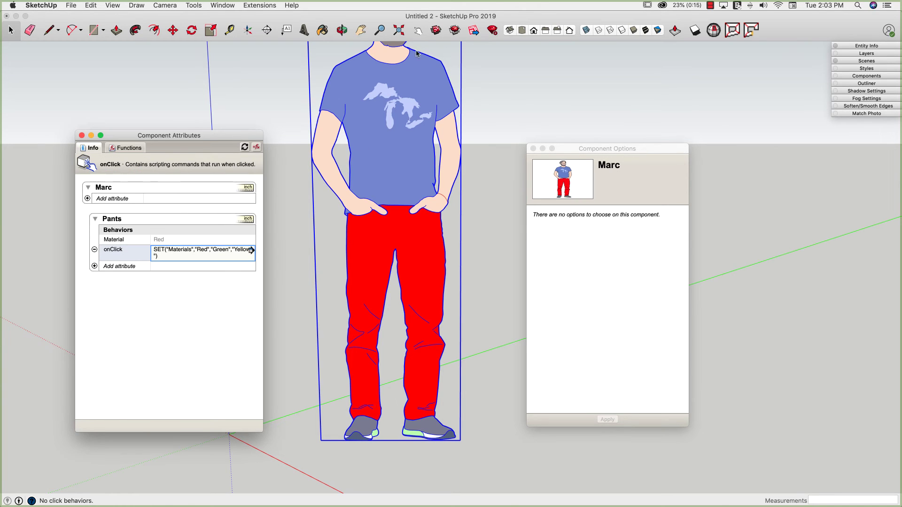
Test the onClick function containing the altered attribute name by activating the pants several times with the Interact tool.
{"action": "left_click", "coordinate": [378, 139]}
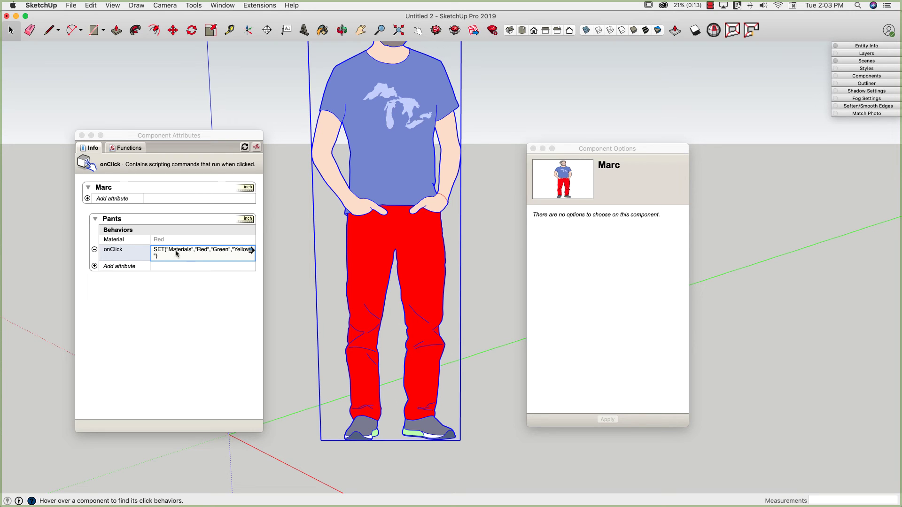
{"action": "left_click", "coordinate": [363, 231]}
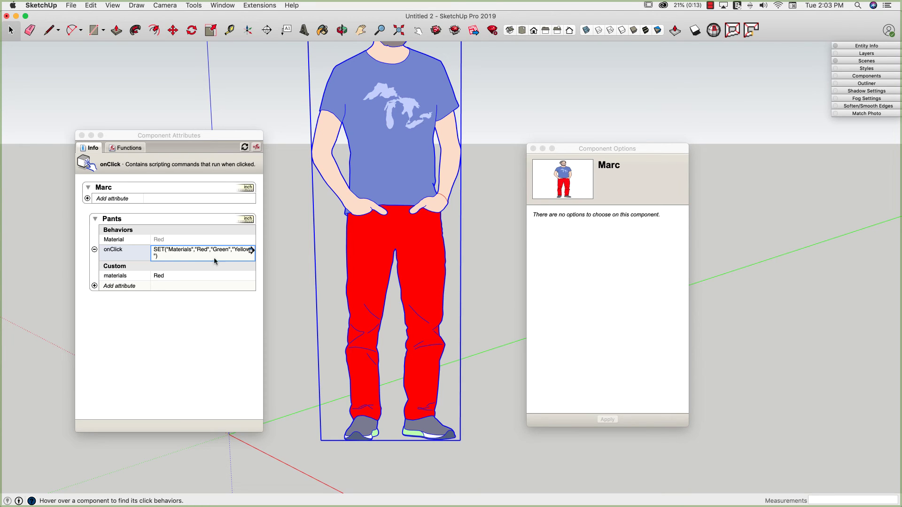
{"action": "left_click", "coordinate": [360, 256]}
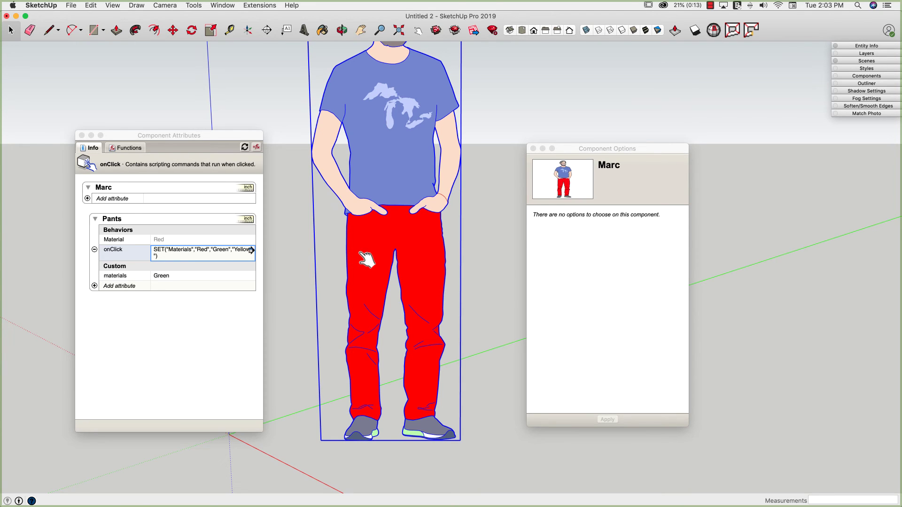
{"action": "left_click", "coordinate": [363, 254]}
{"action": "left_click", "coordinate": [365, 250]}
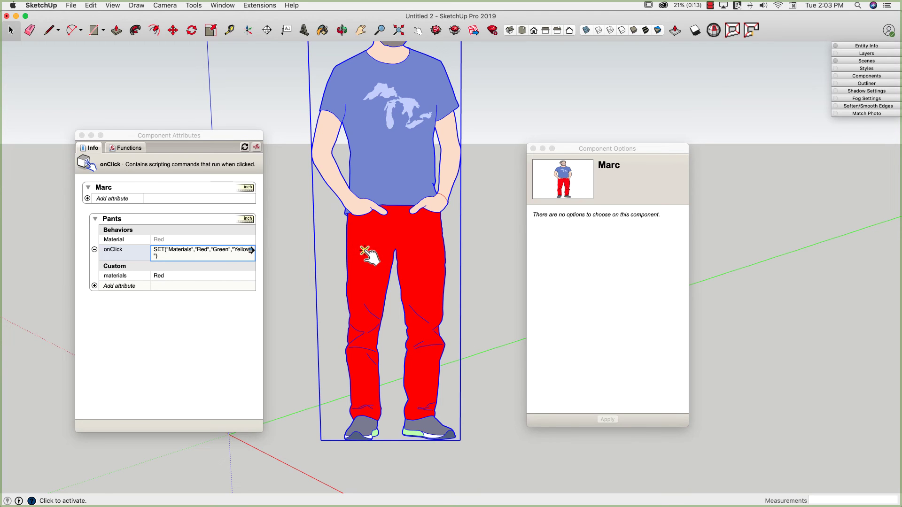
{"action": "left_click", "coordinate": [365, 250]}
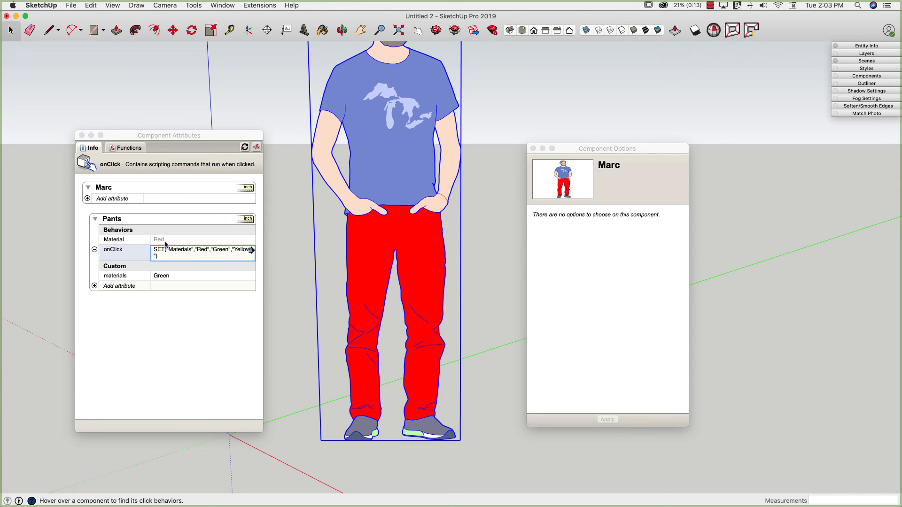
Correct the pants' onClick function back to SET("Material","Red","Green","Yellow") and dismiss the error alert.
{"action": "left_click", "coordinate": [187, 254]}
{"action": "left_click", "coordinate": [188, 251]}
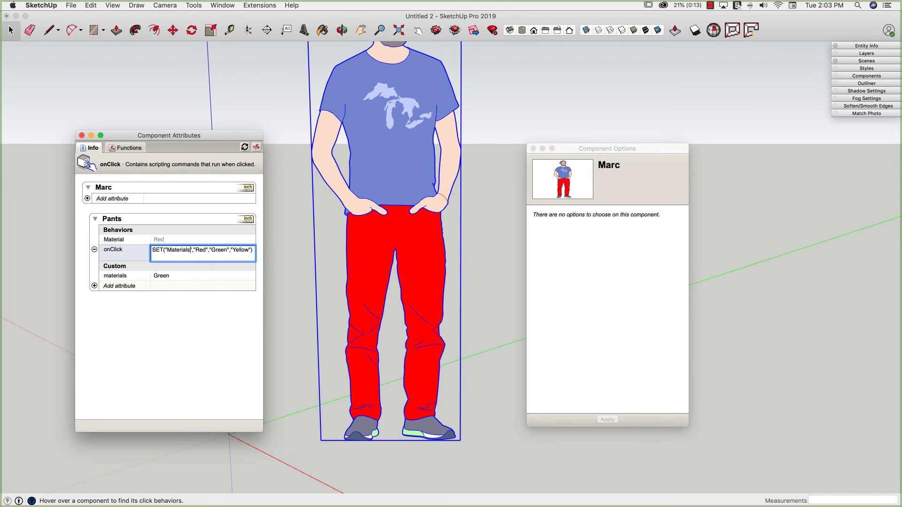
{"action": "key", "text": "BackSpace"}
{"action": "left_click", "coordinate": [108, 277]}
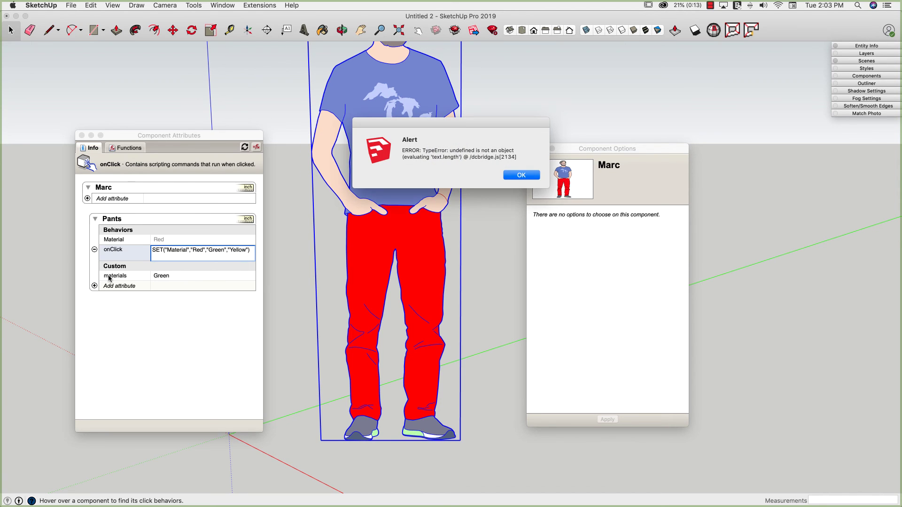
{"action": "left_click", "coordinate": [521, 176]}
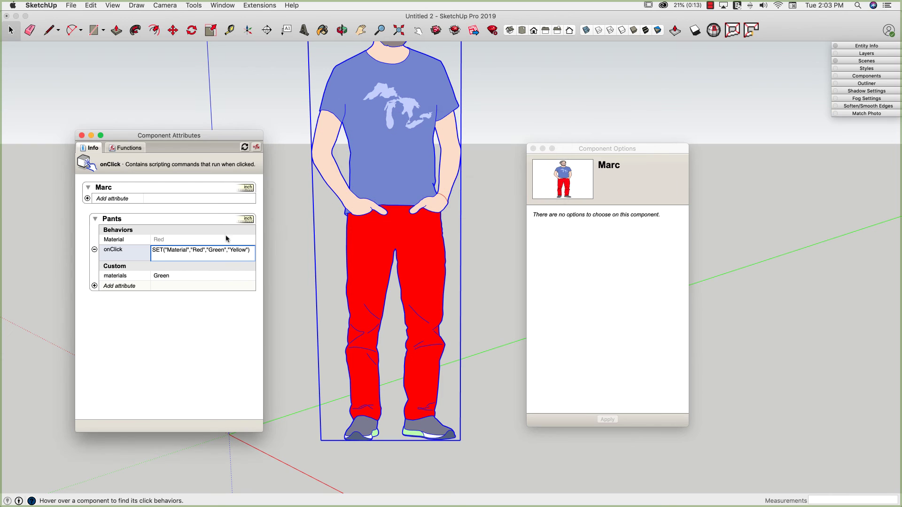
{"action": "left_click", "coordinate": [253, 249]}
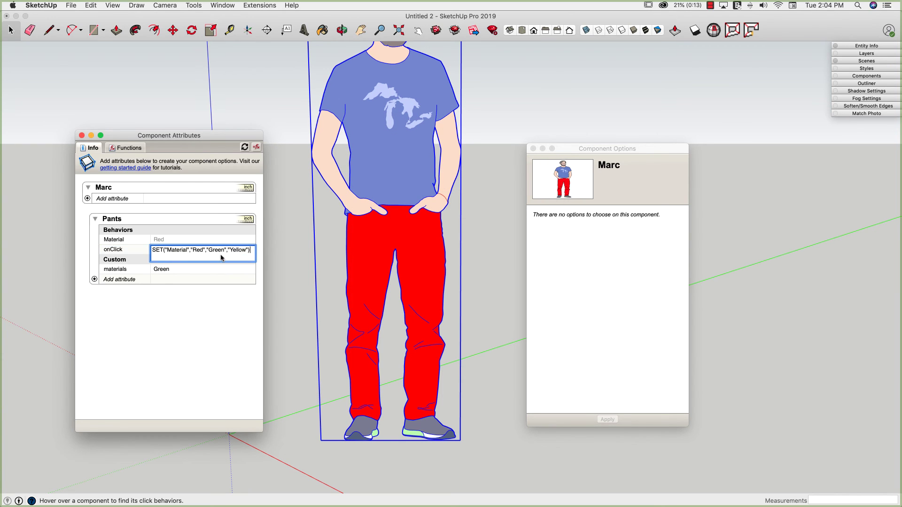
Delete the custom materials attribute from the nested Pants component.
{"action": "left_click", "coordinate": [109, 277]}
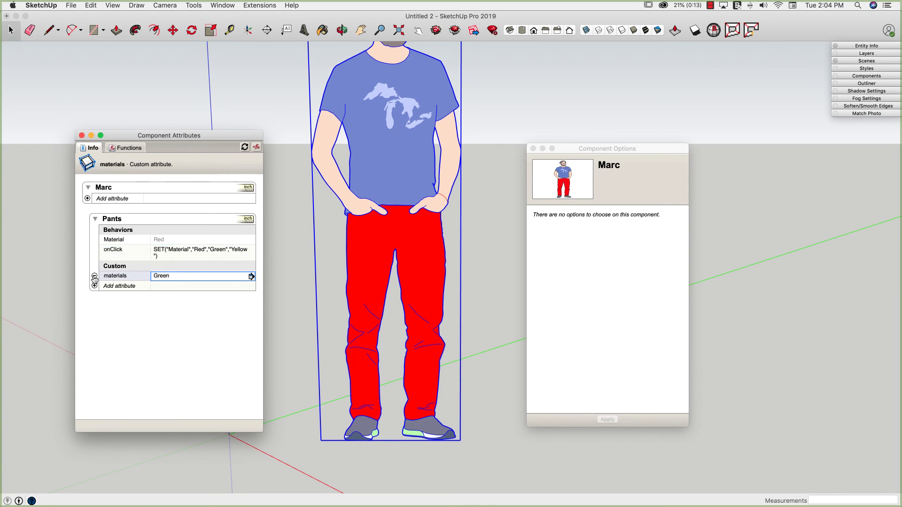
{"action": "left_click", "coordinate": [95, 276]}
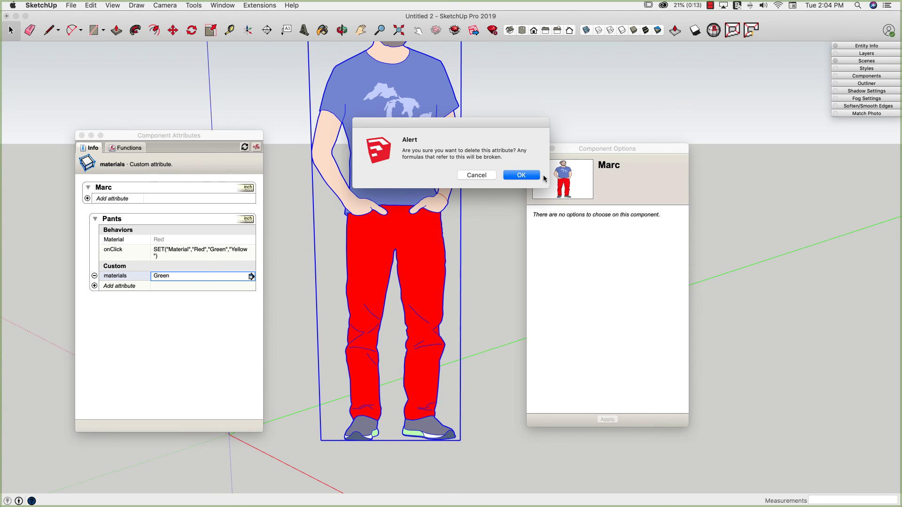
{"action": "left_click", "coordinate": [541, 177]}
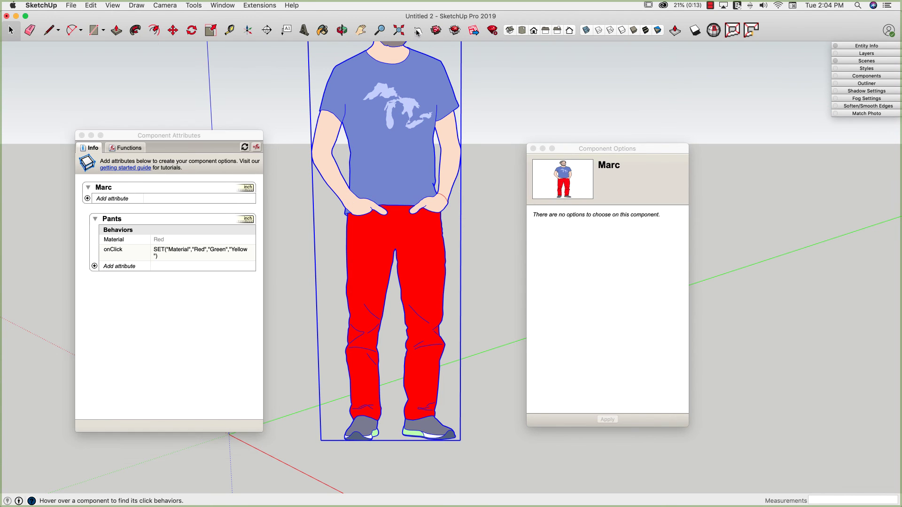
Switch the pants to Green and on to Yellow with the Interact tool, and clear the selection.
{"action": "left_click", "coordinate": [366, 274]}
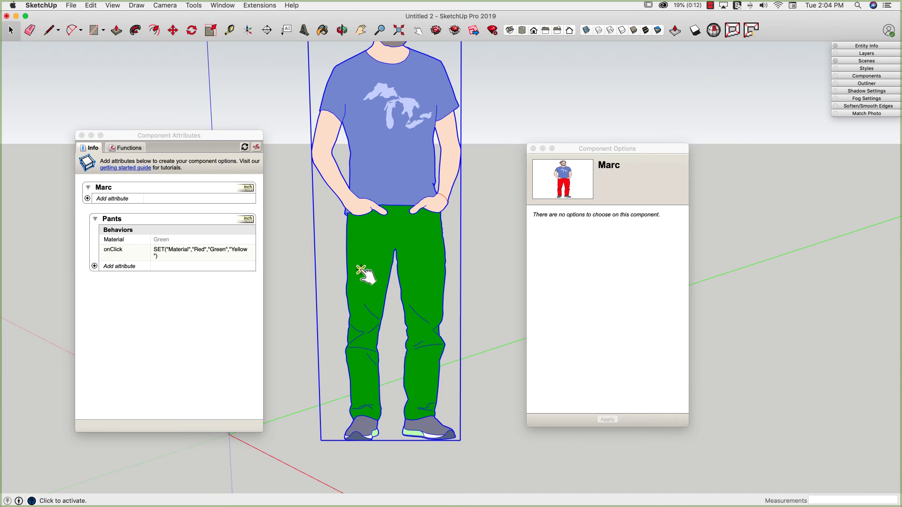
{"action": "left_click", "coordinate": [367, 274]}
{"action": "scroll", "coordinate": [483, 287], "scroll_direction": "down", "scroll_amount": 1}
{"action": "scroll", "coordinate": [481, 291], "scroll_direction": "down", "scroll_amount": 1}
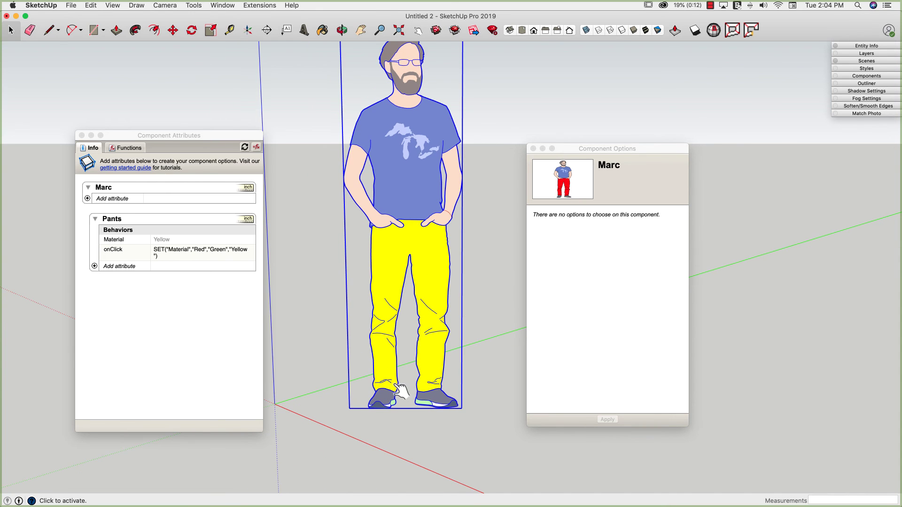
{"action": "scroll", "coordinate": [332, 462], "scroll_direction": "down", "scroll_amount": 1}
{"action": "scroll", "coordinate": [359, 430], "scroll_direction": "down", "scroll_amount": 1}
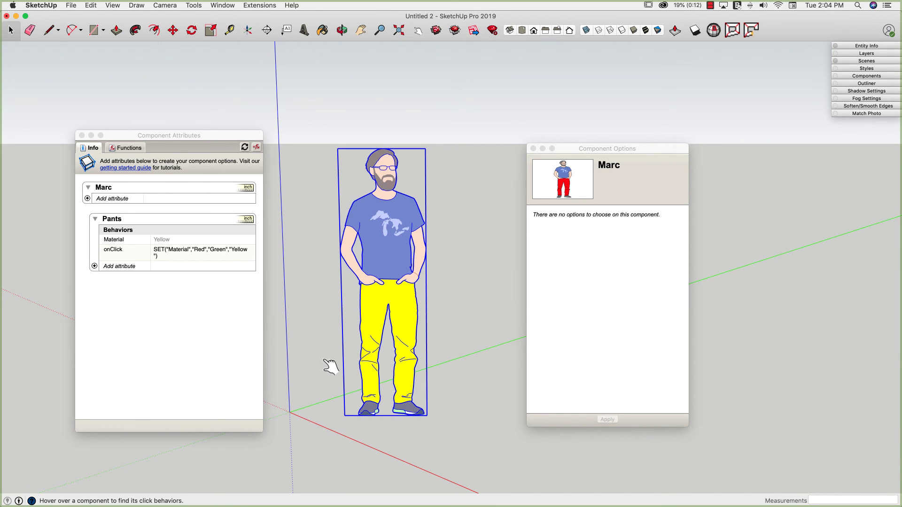
{"action": "key", "text": "space"}
{"action": "left_click", "coordinate": [314, 345]}
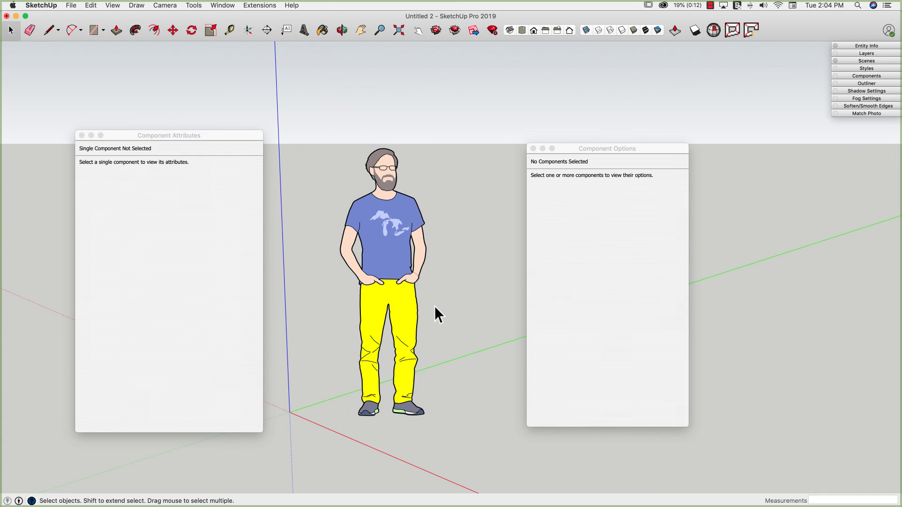